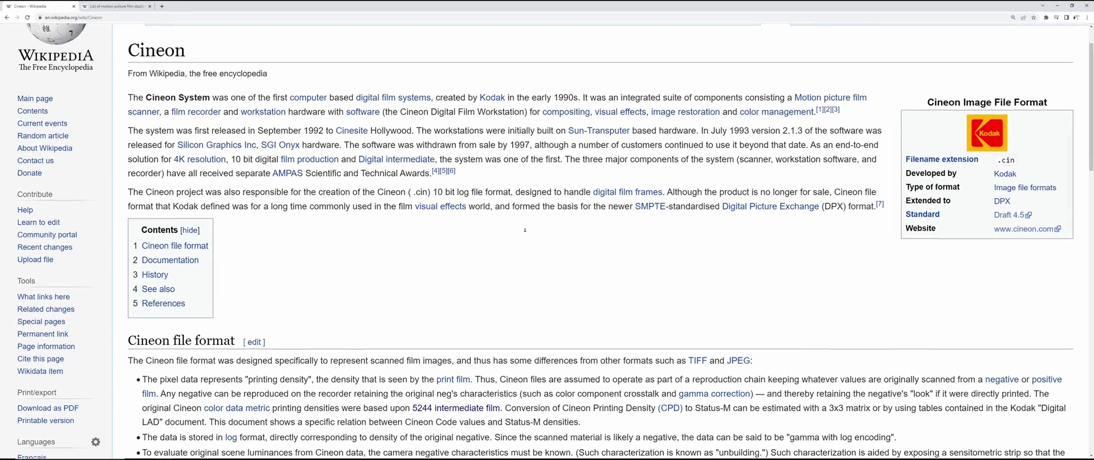
- Review the project master settings, close them unsaved, and drag node 01 to the graph centre
scroll(525, 230, "down", 1)
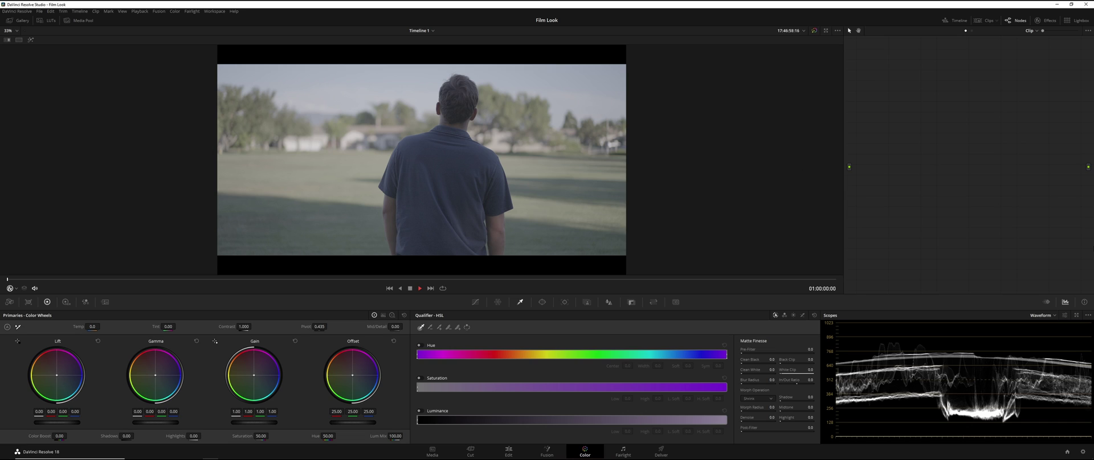
left_click(1083, 450)
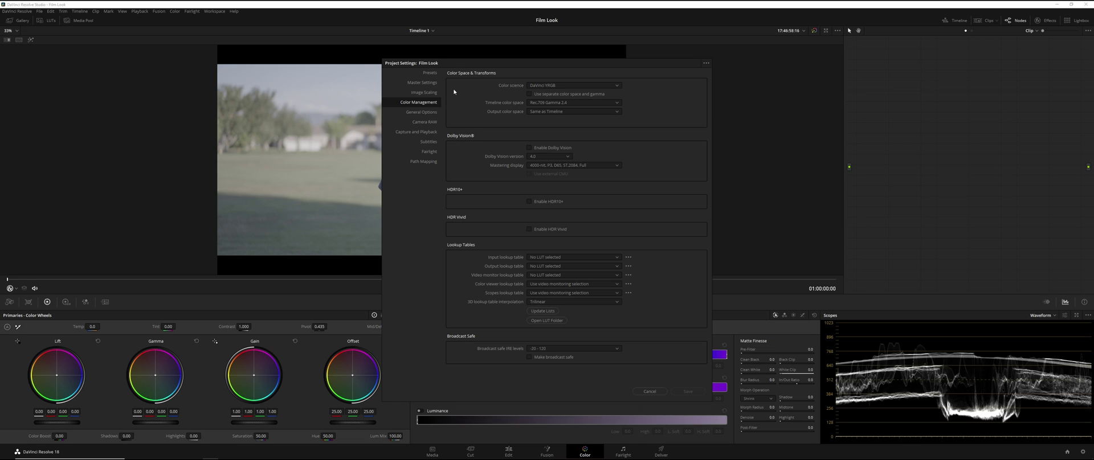
left_click(427, 85)
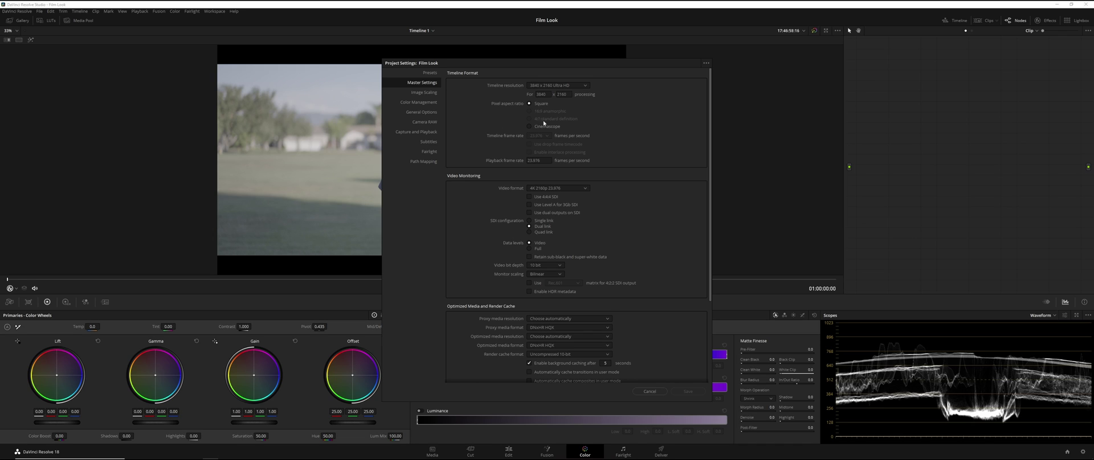
left_click_drag(670, 67, 656, 70)
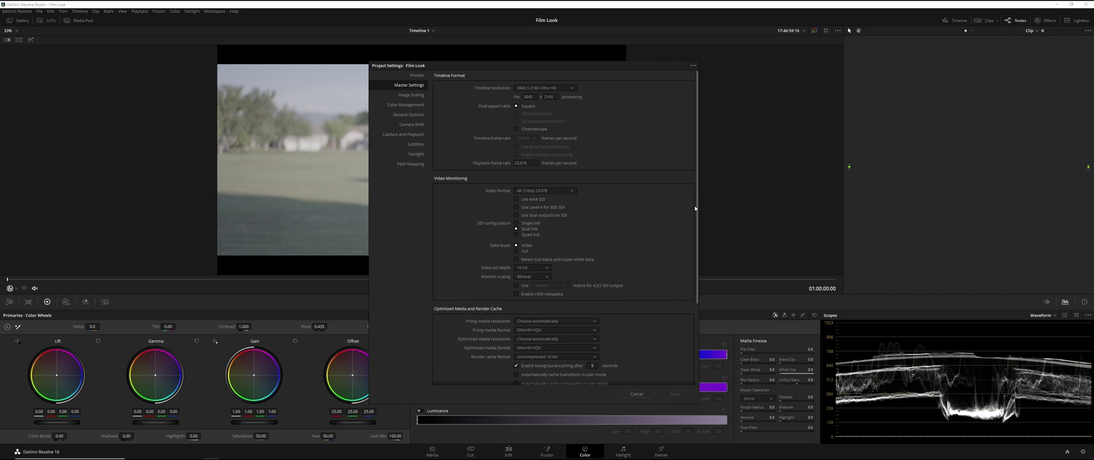
left_click(637, 394)
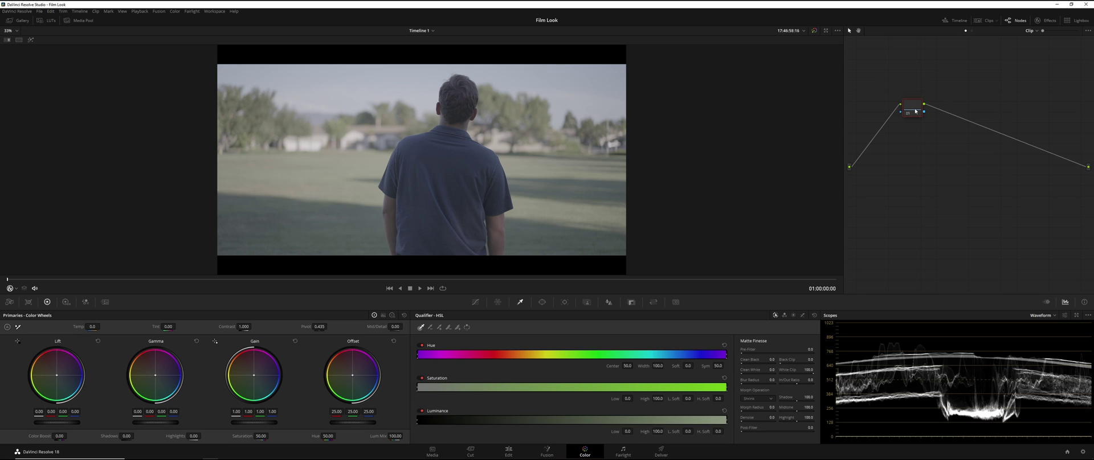
left_click_drag(915, 110, 946, 140)
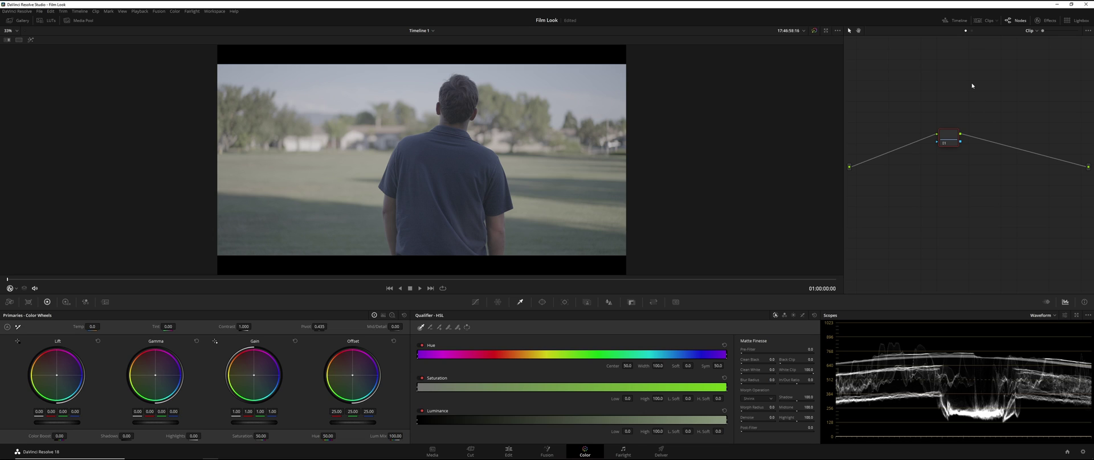
- Drop Color Space Transform onto node 01 with input colour space Sony S-Gamut3.Cine
left_click(1047, 21)
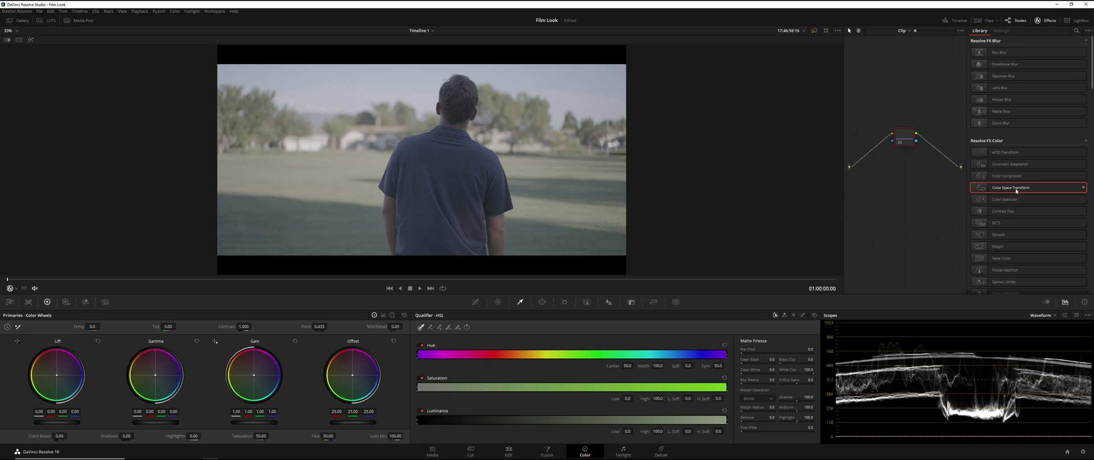
left_click_drag(1016, 189, 904, 137)
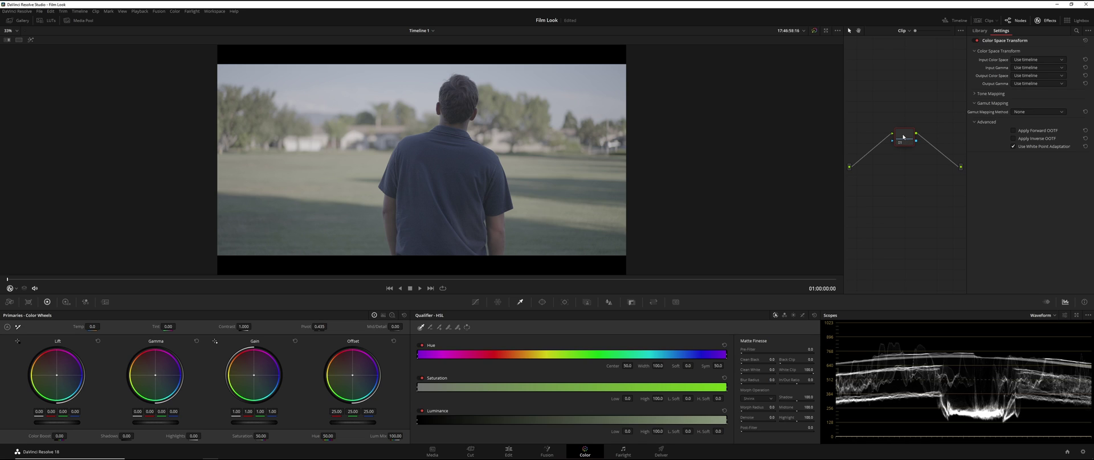
left_click(1044, 60)
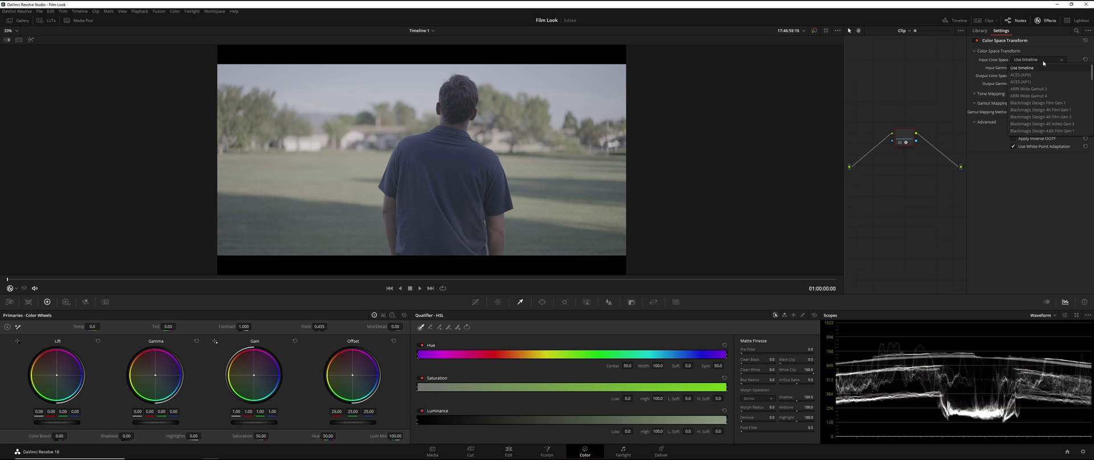
scroll(1053, 103, "down", 5)
scroll(1065, 96, "down", 1)
scroll(1064, 96, "down", 1)
left_click(1049, 110)
- Set the transform's input gamma to Sony S-Log3 and output gamma to Cineon Film Log
left_click(1037, 68)
scroll(1049, 104, "down", 6)
scroll(1048, 104, "down", 2)
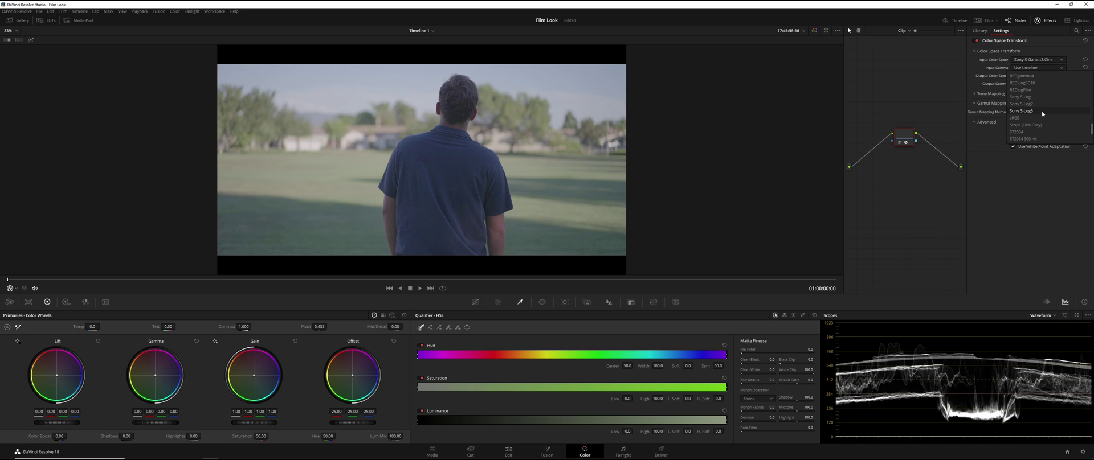
left_click(1042, 112)
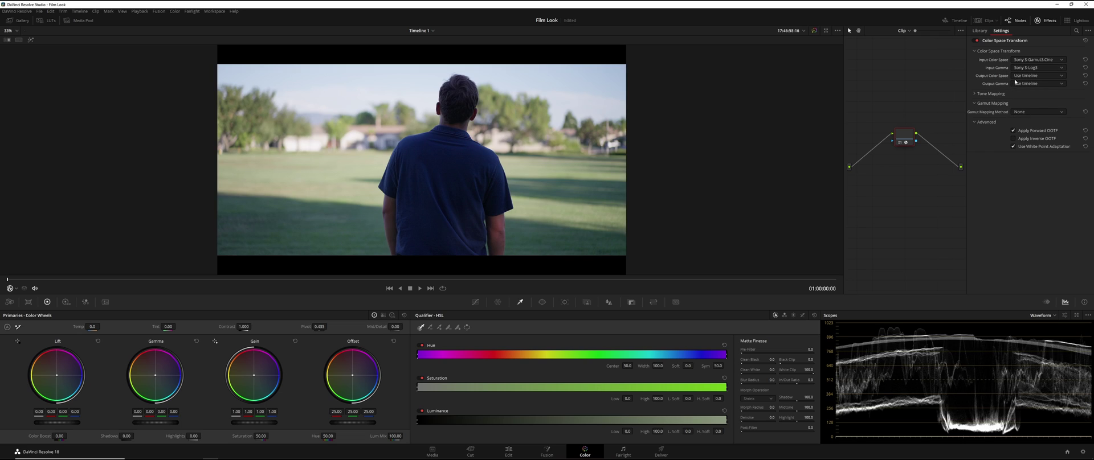
left_click(1036, 84)
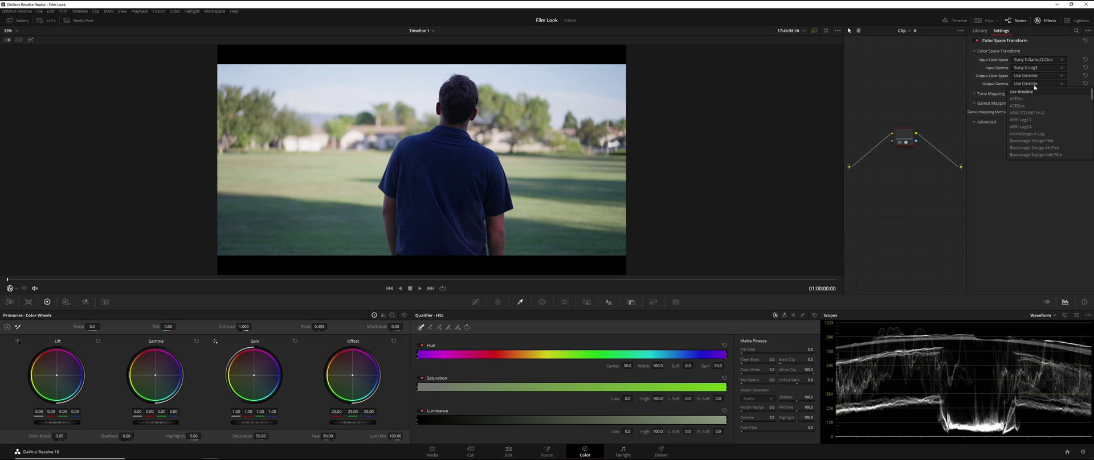
scroll(1036, 111, "down", 4)
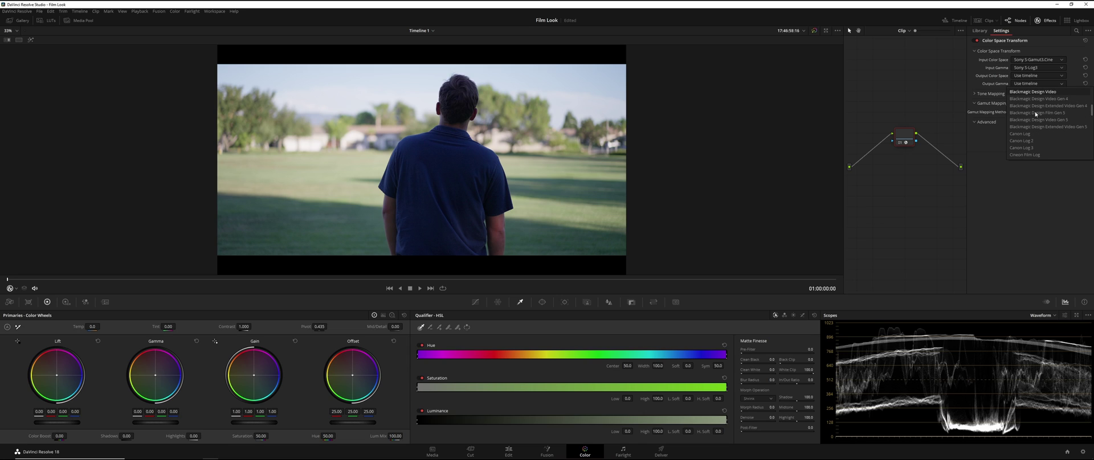
left_click(1038, 155)
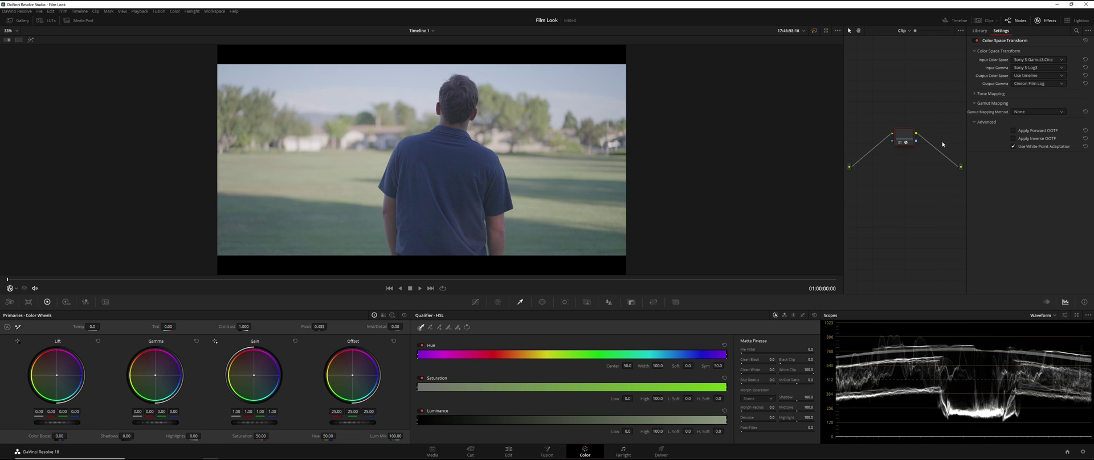
left_click(1044, 22)
- Add serial node 02 after node 01 and browse its LUT > Film Looks menu
left_click_drag(935, 135, 1050, 137)
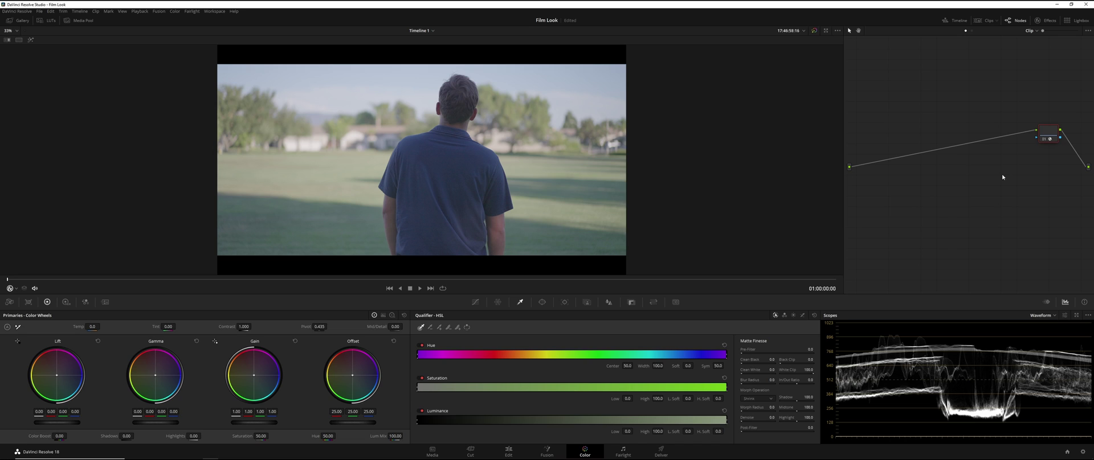
key("alt+s")
left_click_drag(1049, 134, 1052, 131)
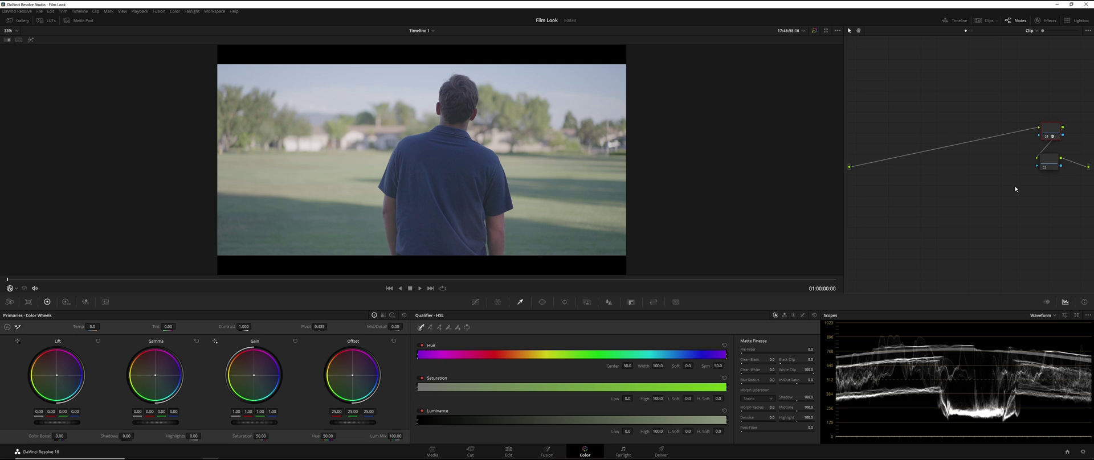
right_click(1050, 164)
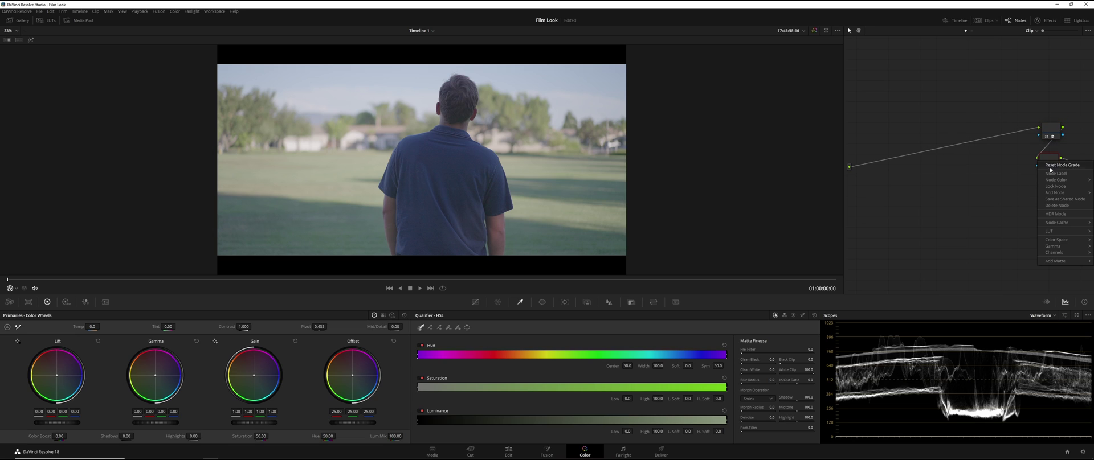
mouse_move(1056, 235)
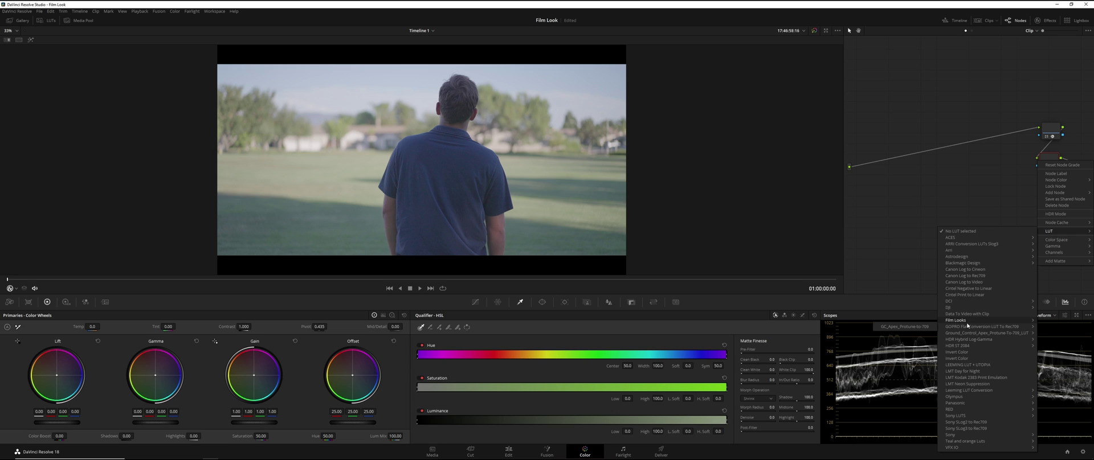
mouse_move(966, 322)
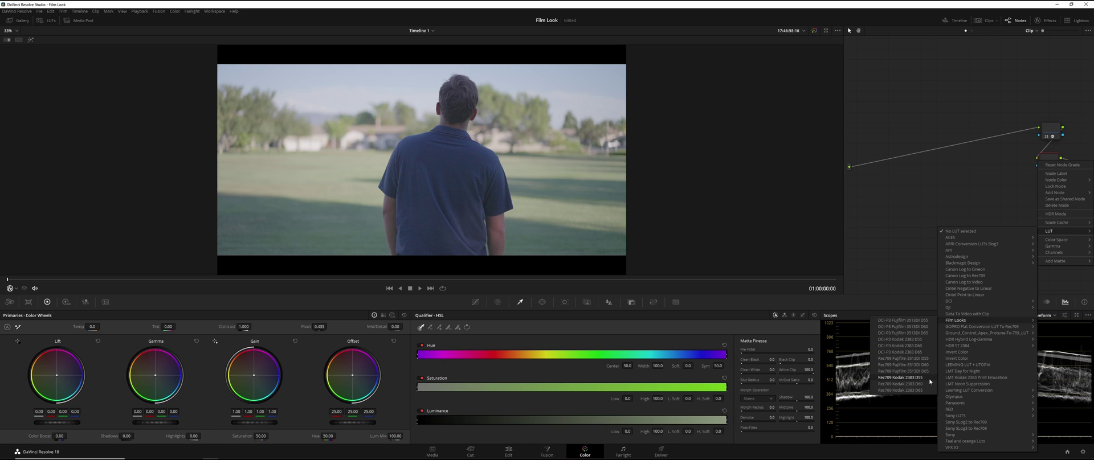
- Apply the Rec709 Kodak 2383 D55 LUT to node 02 and tidy the node positions
left_click(925, 378)
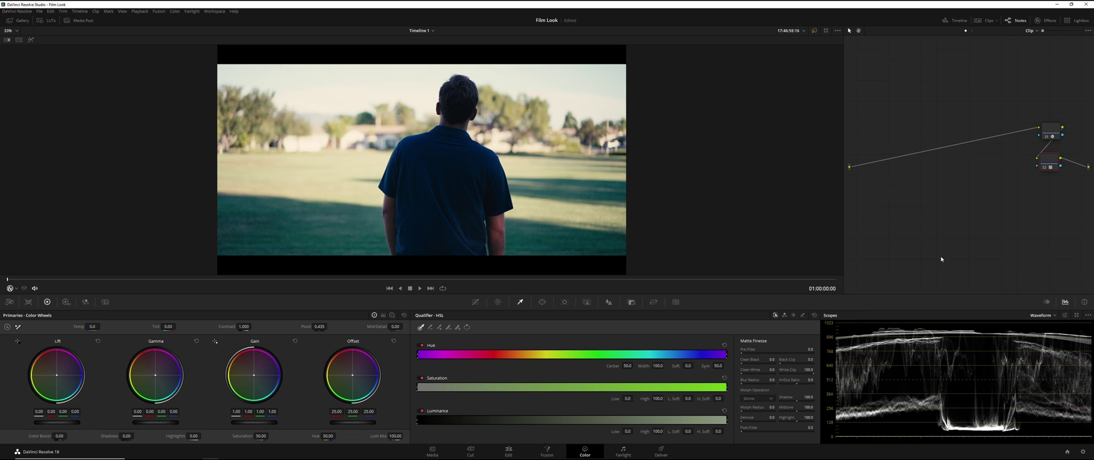
left_click_drag(1052, 128, 1059, 127)
mouse_move(1050, 162)
left_mouse_down()
mouse_move(1061, 162)
mouse_move(1059, 135)
mouse_move(1064, 162)
left_mouse_up()
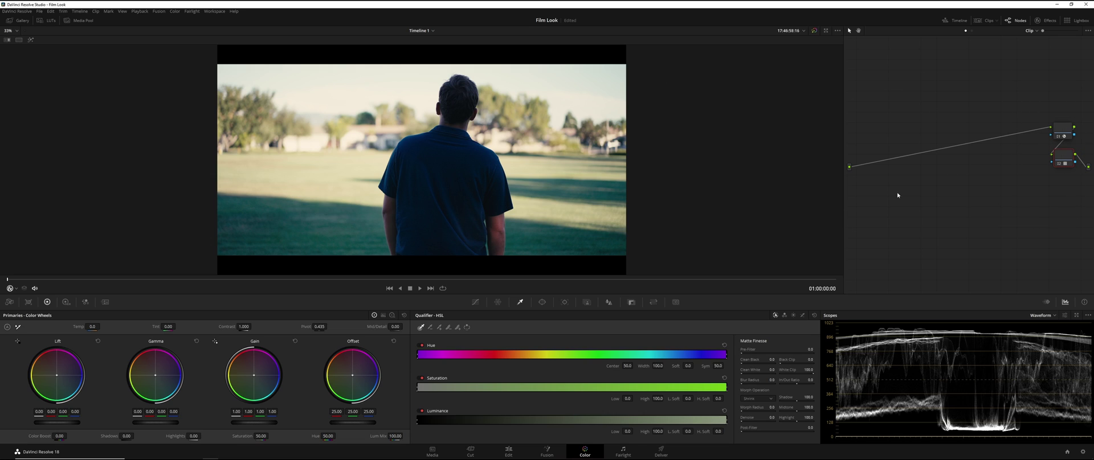
- Insert a new node before node 01 and place it beside the source input
left_click(1066, 131)
key("shift+s")
left_click_drag(1068, 180, 875, 130)
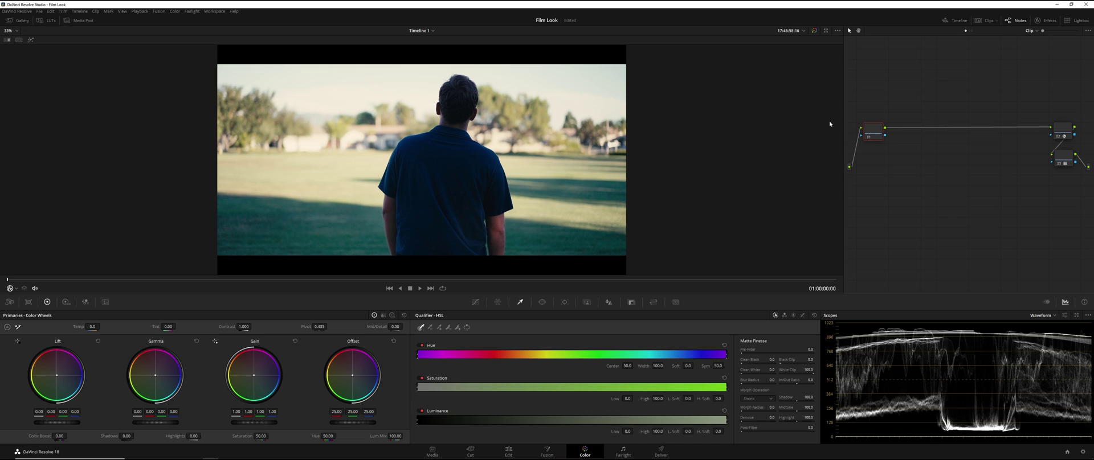
- Label the first node P Adjust, lower offset, and set lift 0.04, gamma -0.02, gain 0.99
right_click(874, 141)
left_click(901, 156)
left_click_drag(352, 423, 357, 425)
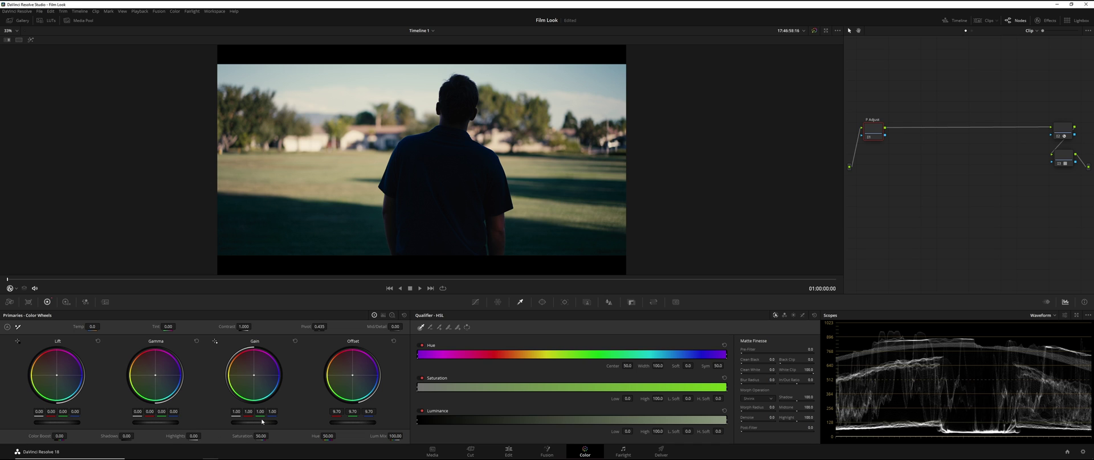
left_click_drag(253, 424, 245, 423)
left_click_drag(163, 423, 151, 423)
mouse_move(62, 423)
left_mouse_down()
mouse_move(75, 425)
mouse_move(55, 424)
left_mouse_up()
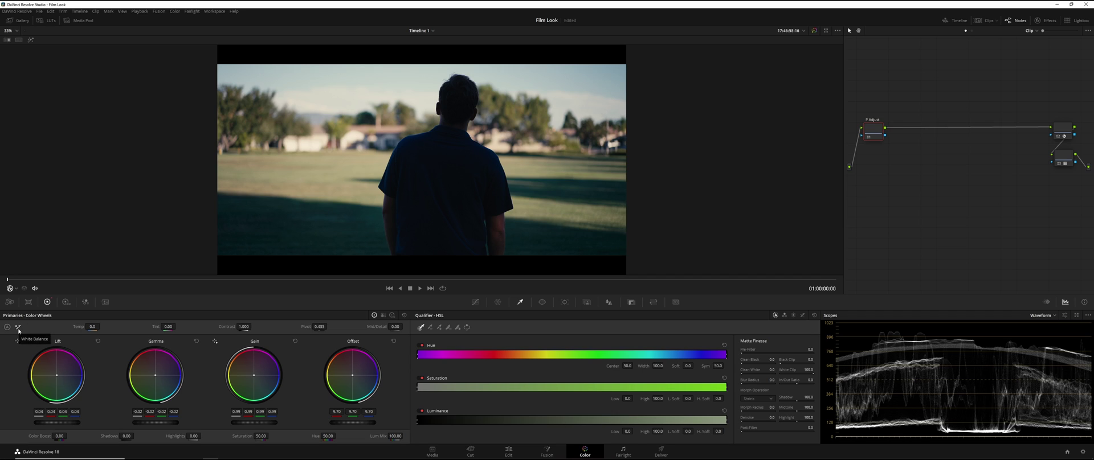
- Save the project, sample white balance from a neutral background, and reset temperature and tint
key("ctrl+s")
left_click(357, 131)
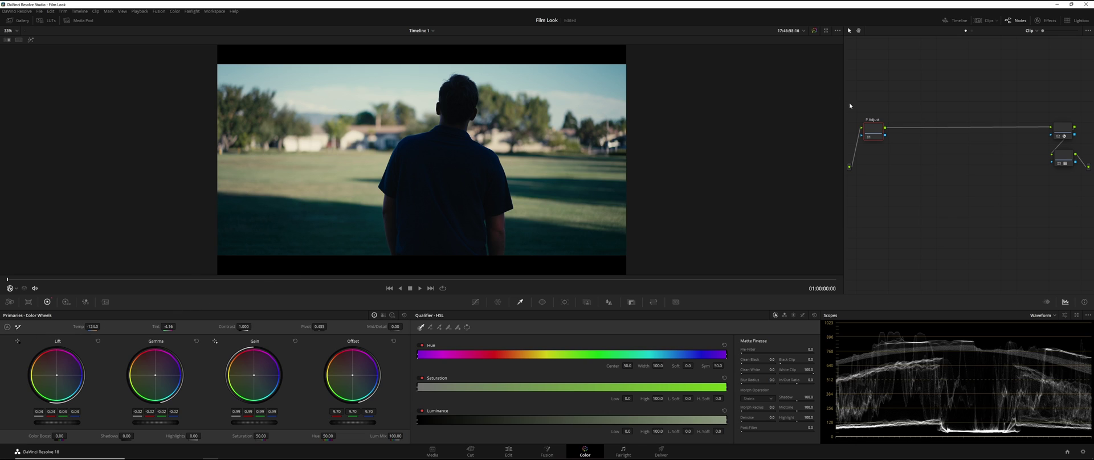
double_click(81, 328)
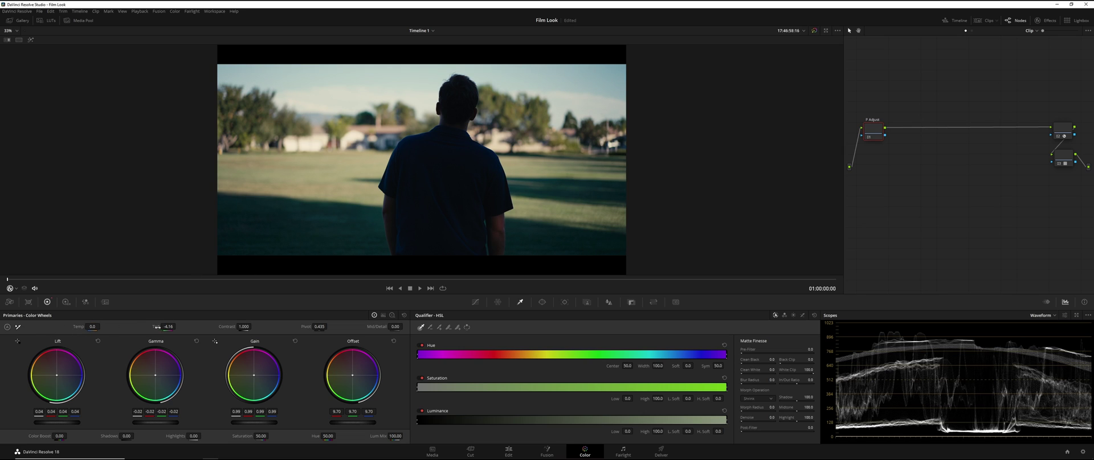
double_click(157, 327)
- Warm P Adjust to temperature 500, raise saturation to 46.40, and compare before/after
left_click_drag(91, 326, 160, 326)
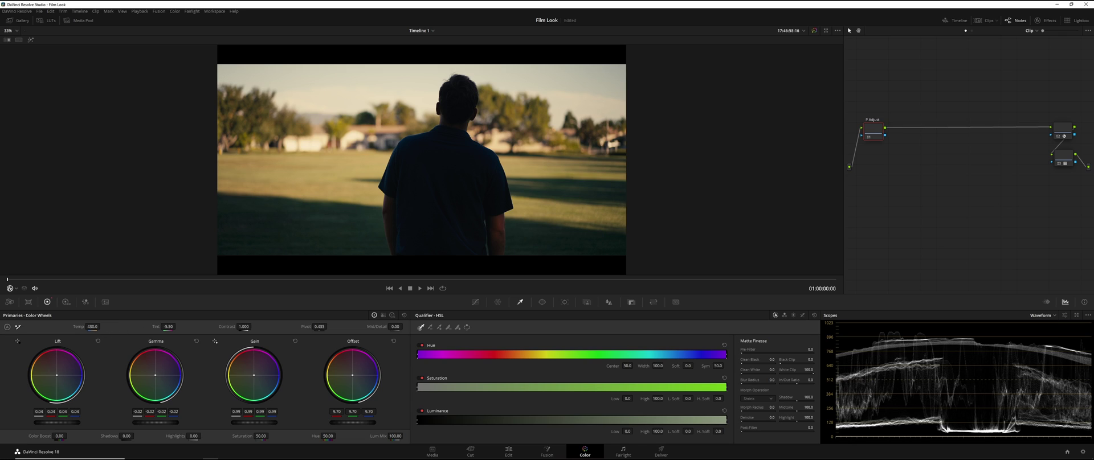
left_click_drag(102, 327, 102, 326)
left_click_drag(270, 435, 271, 437)
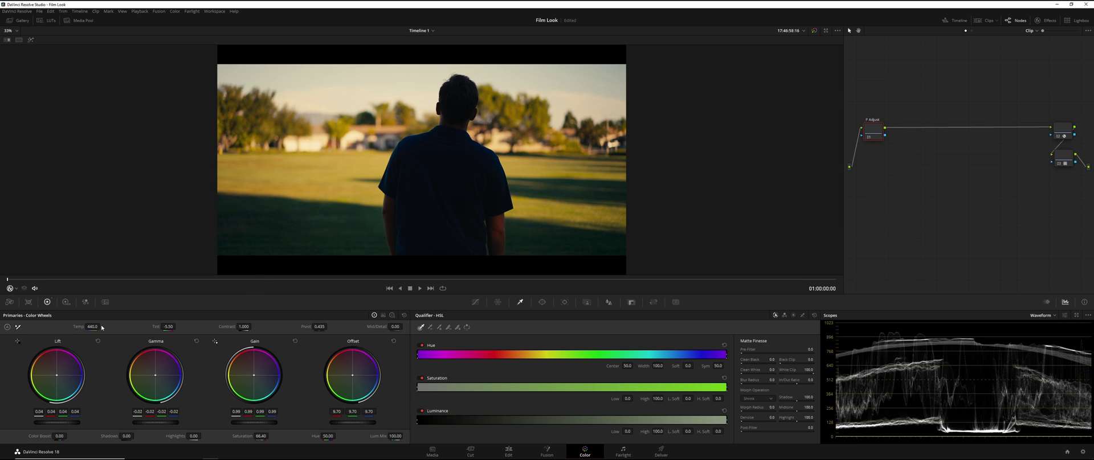
left_click_drag(95, 326, 99, 326)
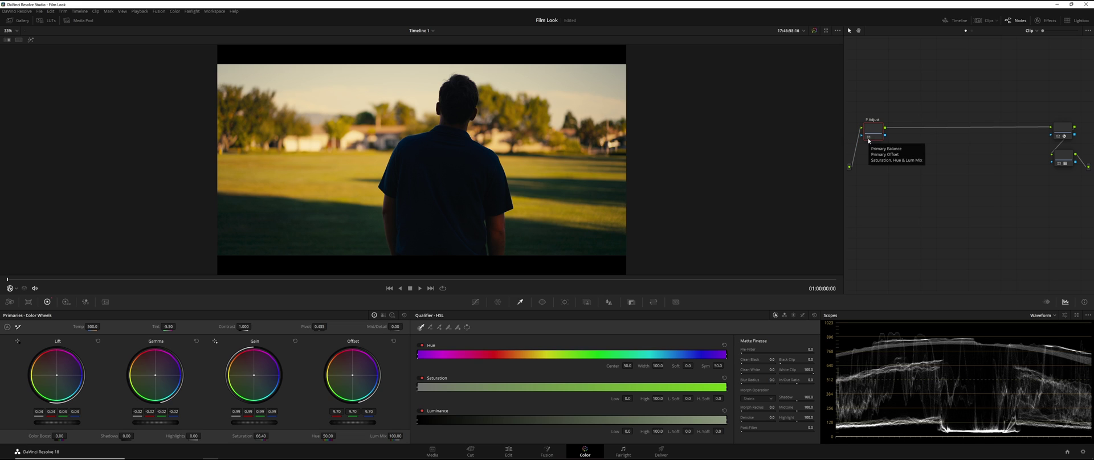
key("shift+d")
key("shift+d")
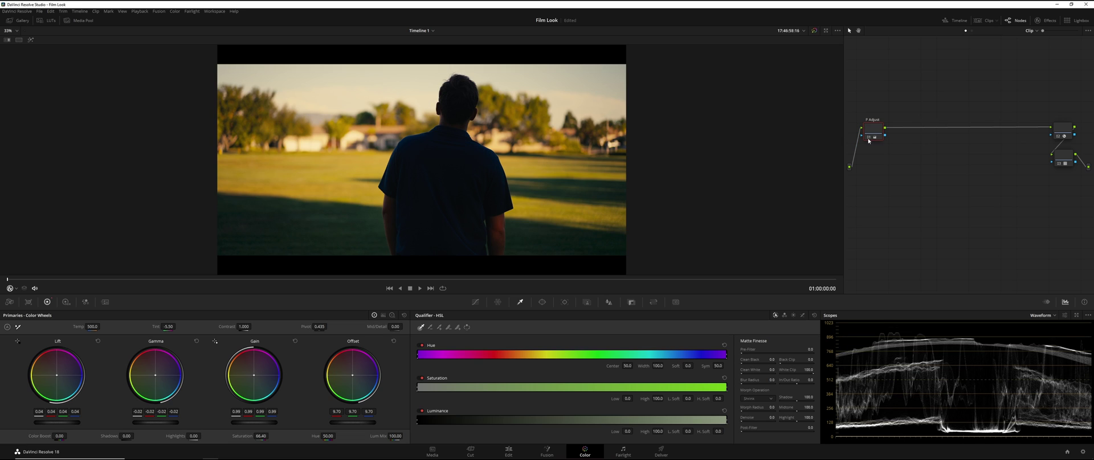
key("shift+d")
key("shift+d")
- Add a serial node after P Adjust and zoom into the viewer to inspect detail
key("alt+s")
left_click(542, 302)
scroll(517, 190, "up", 5)
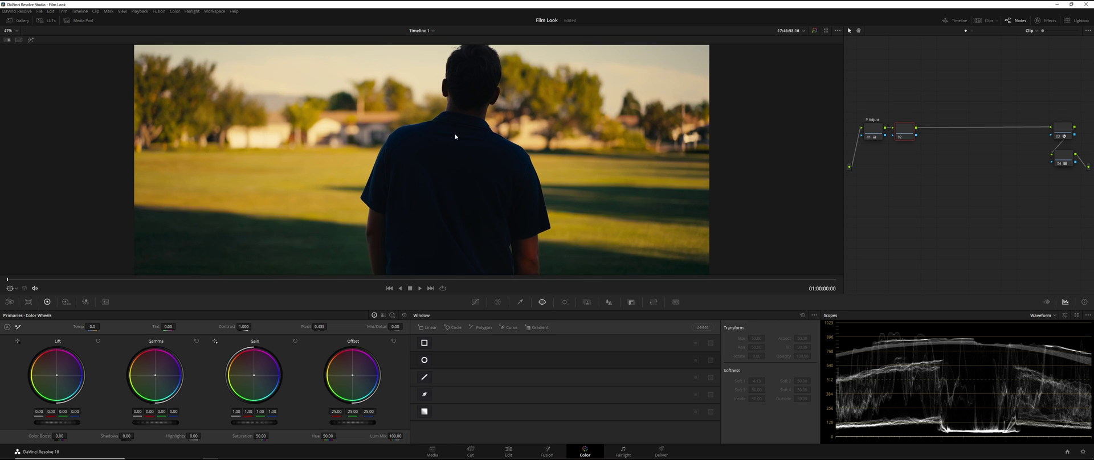
scroll(516, 190, "down", 2)
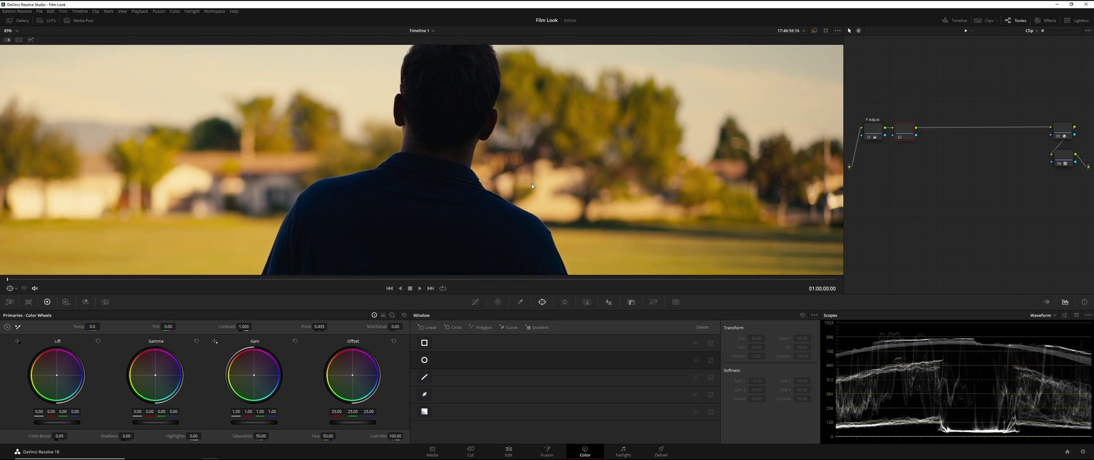
left_click_drag(515, 195, 501, 239)
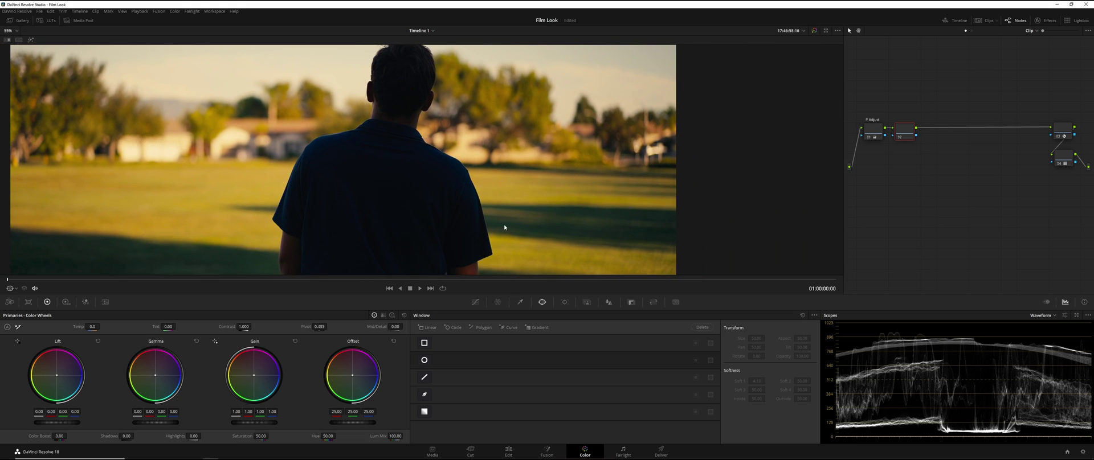
- Label node 02 Sharpen and lower its blur radius to 0.46
left_click(609, 302)
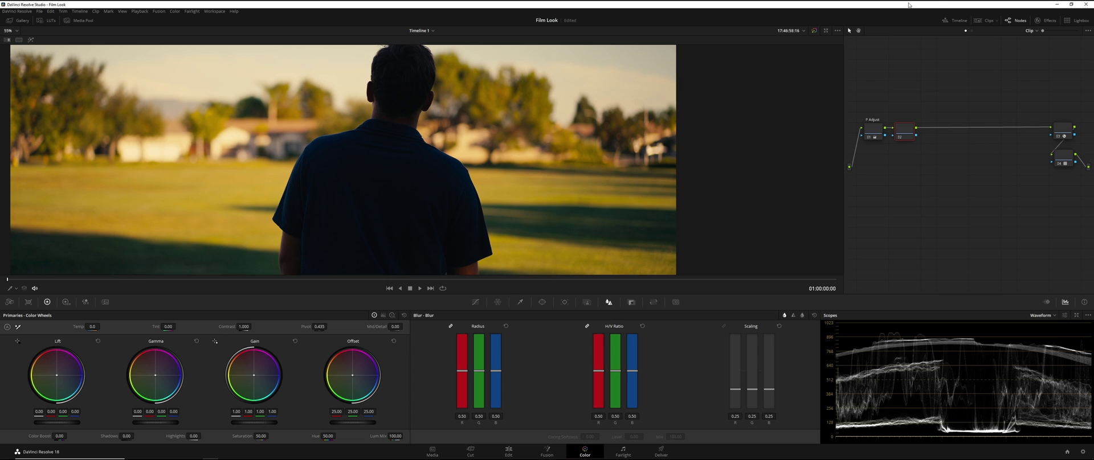
right_click(906, 133)
left_click(922, 146)
left_click(909, 188)
left_click_drag(502, 374, 502, 375)
scroll(404, 164, "down", 3)
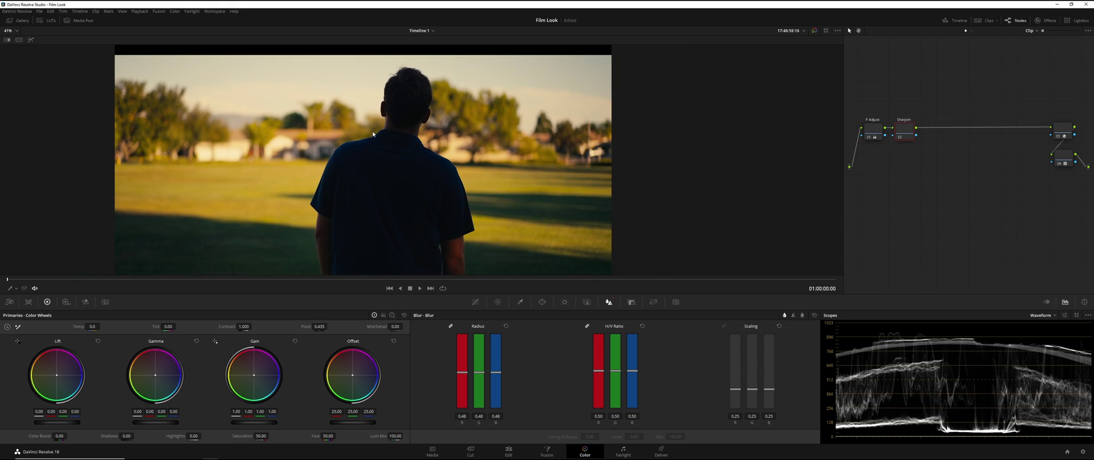
left_click_drag(404, 164, 466, 173)
scroll(466, 174, "down", 2)
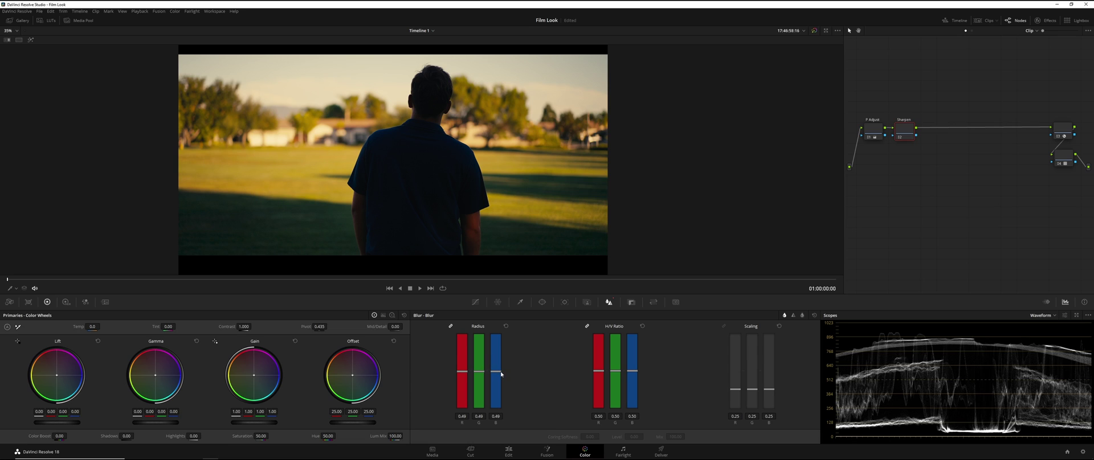
left_click_drag(500, 375, 500, 373)
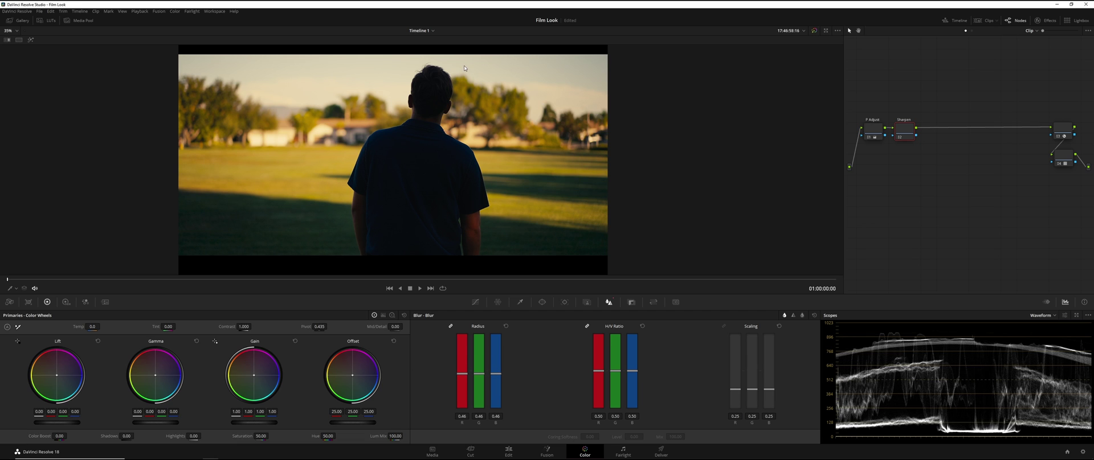
scroll(371, 76, "up", 3)
scroll(435, 140, "down", 3)
scroll(431, 154, "down", 1)
- Add node 03, move it beneath P Adjust, and start labelling it
key("alt+s")
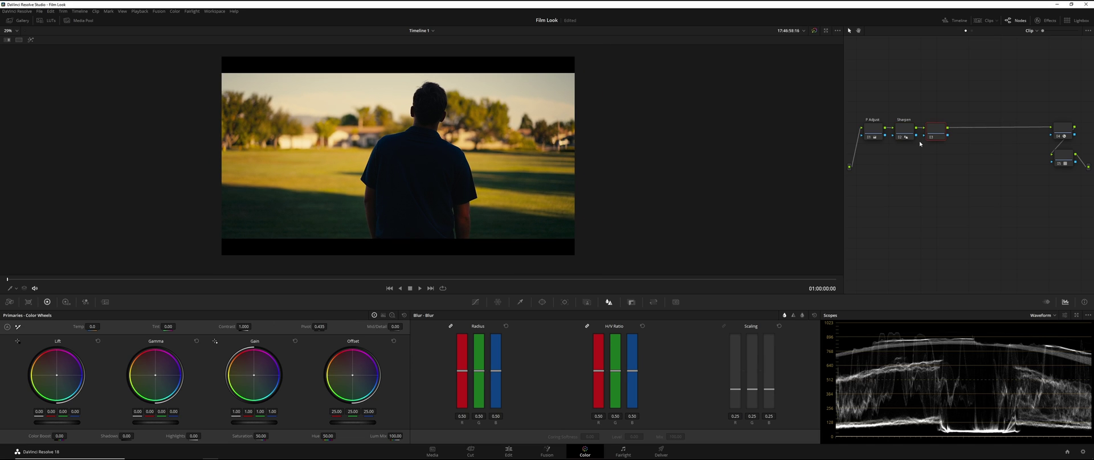
left_click_drag(936, 135, 870, 168)
right_click(871, 168)
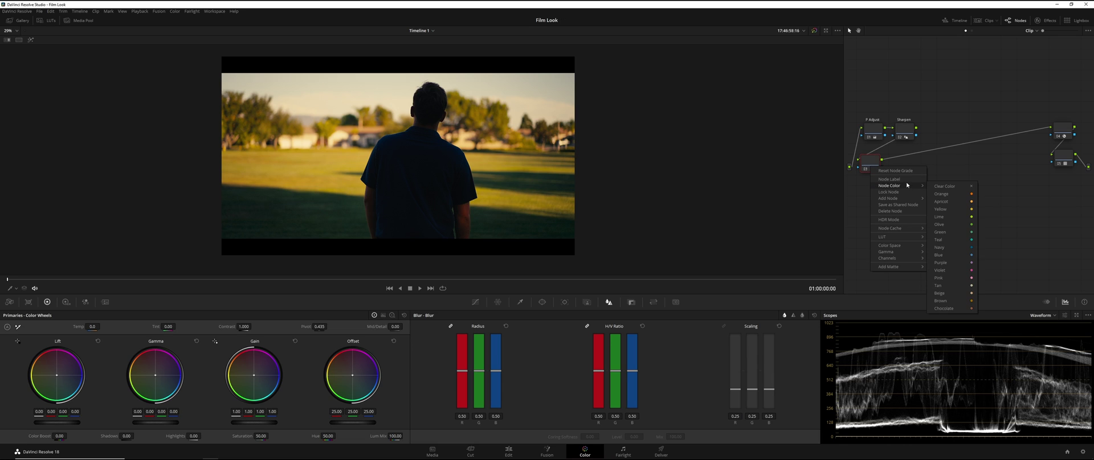
left_click(907, 180)
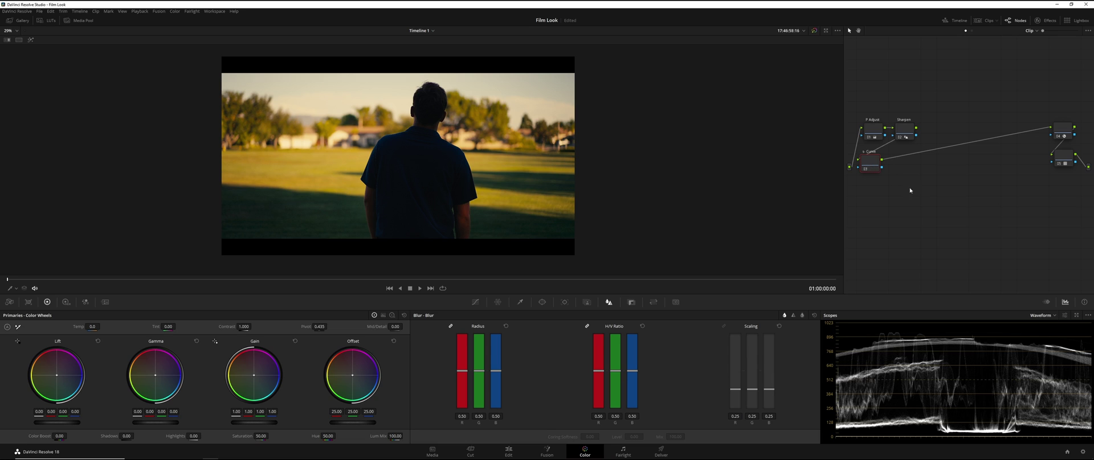
- Add two custom luma curve points, raising the upper and lowering the lower for an S-curve
left_click(477, 303)
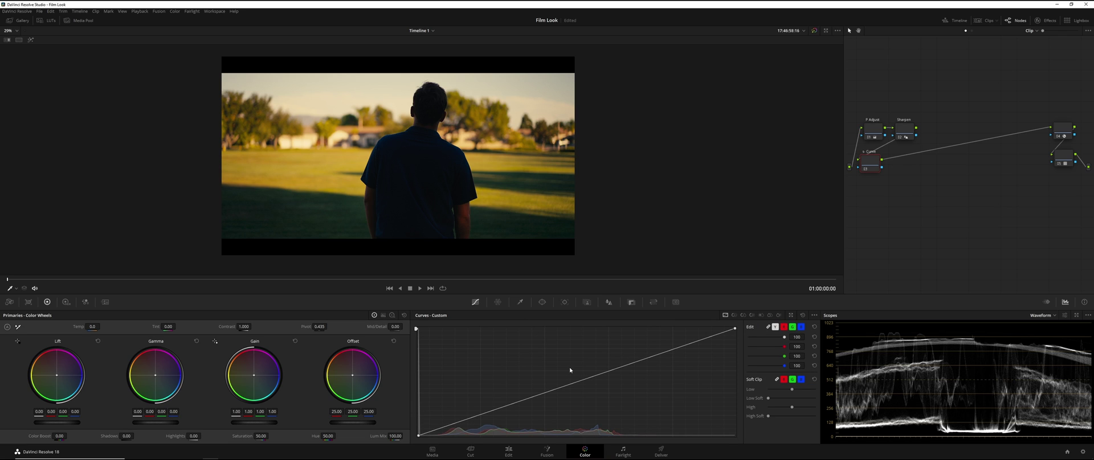
left_click(610, 371)
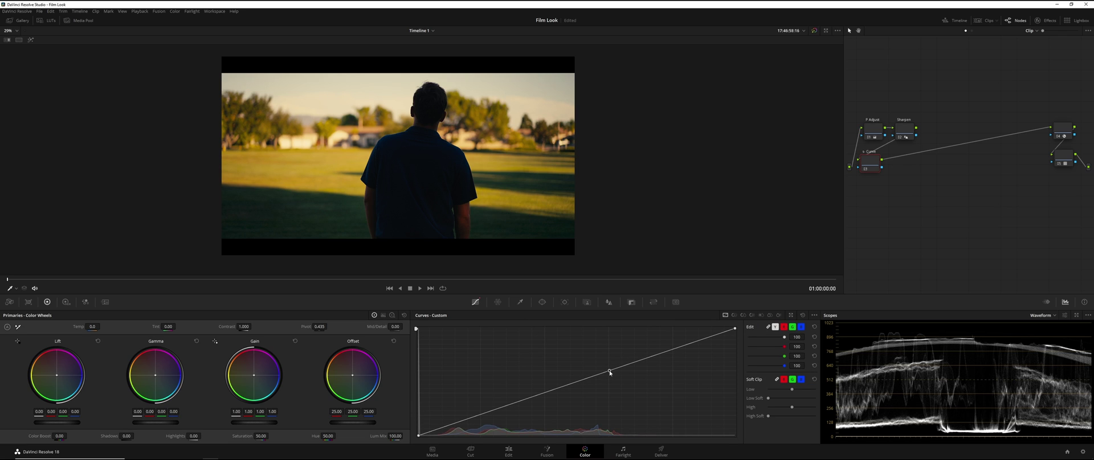
left_click(532, 398)
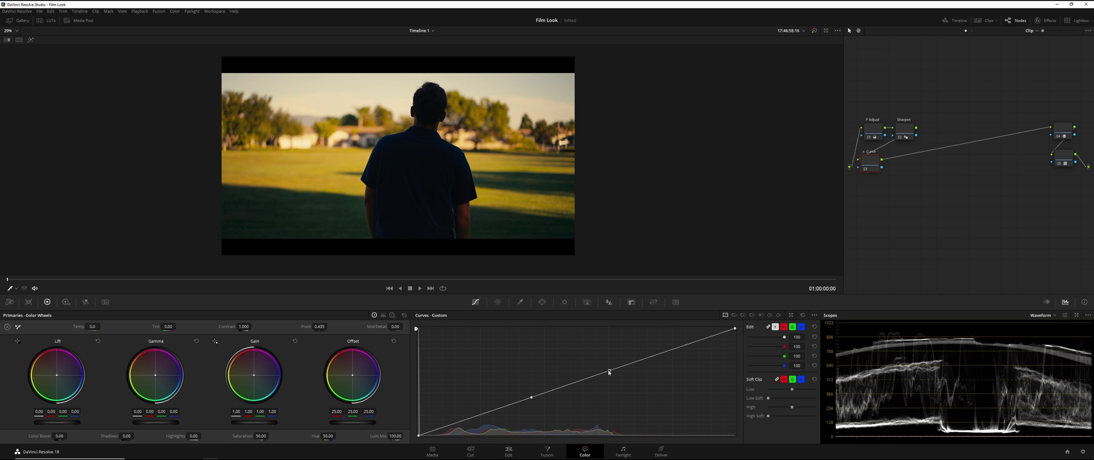
left_click_drag(609, 372, 608, 372)
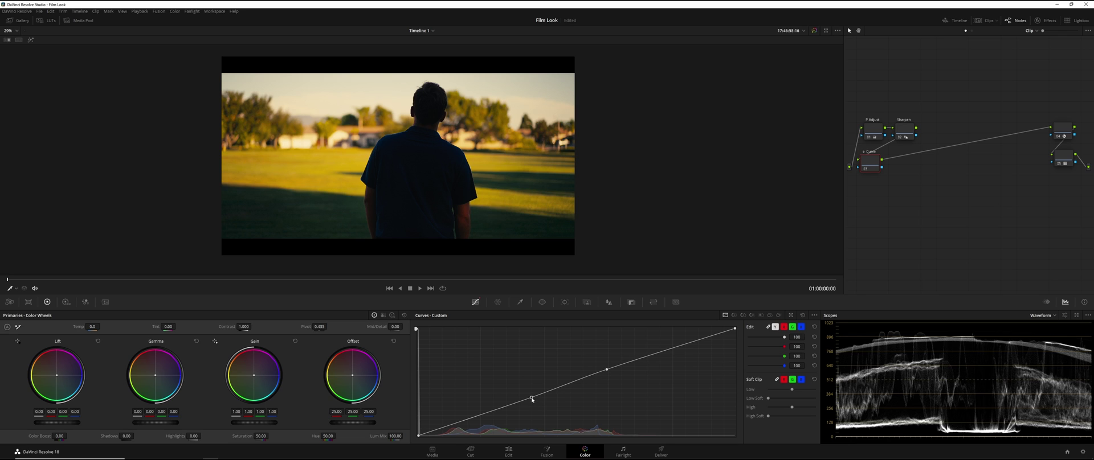
left_click_drag(532, 399, 532, 402)
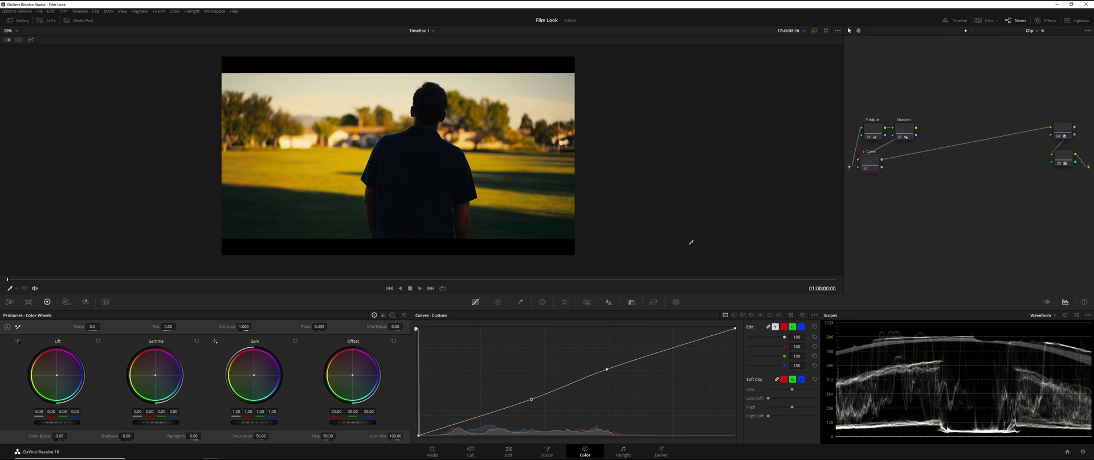
- Toggle the L-Curve node off and on to compare, leaving it enabled
left_click(865, 170)
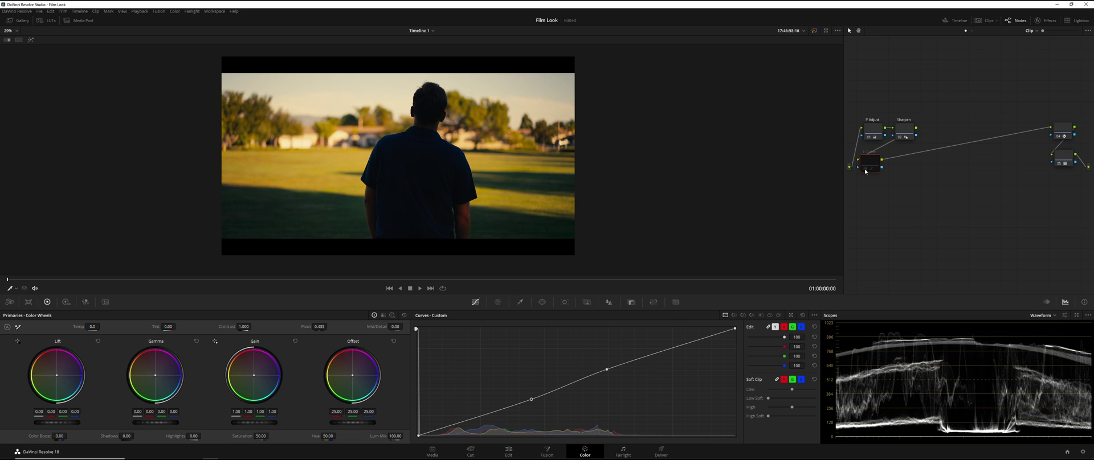
left_click(865, 171)
left_click(866, 171)
left_click(866, 170)
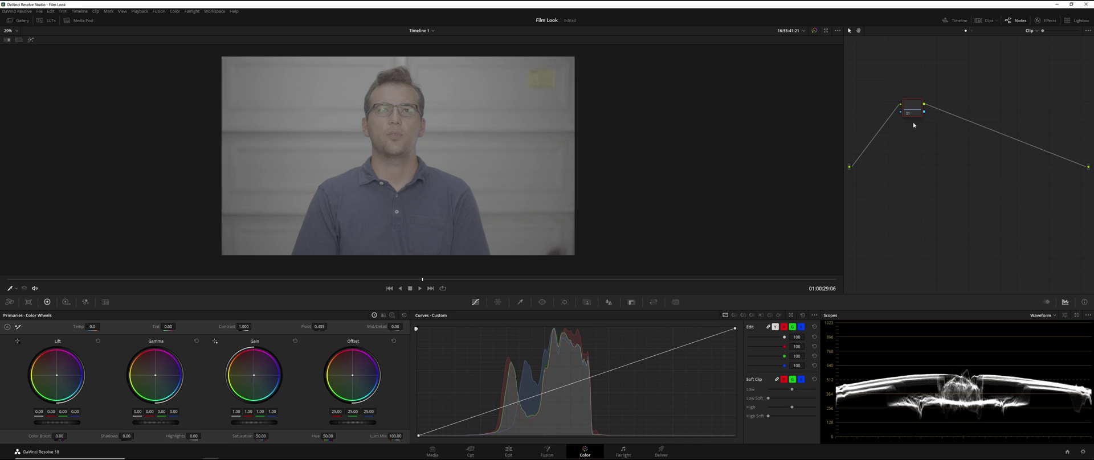
- Drag the interview clip's node 01 right toward the output
left_click_drag(915, 112, 1054, 145)
- Drop Color Space Transform onto the interview's node with input colour space Sony S-Gamut3.Cine
left_click(1043, 20)
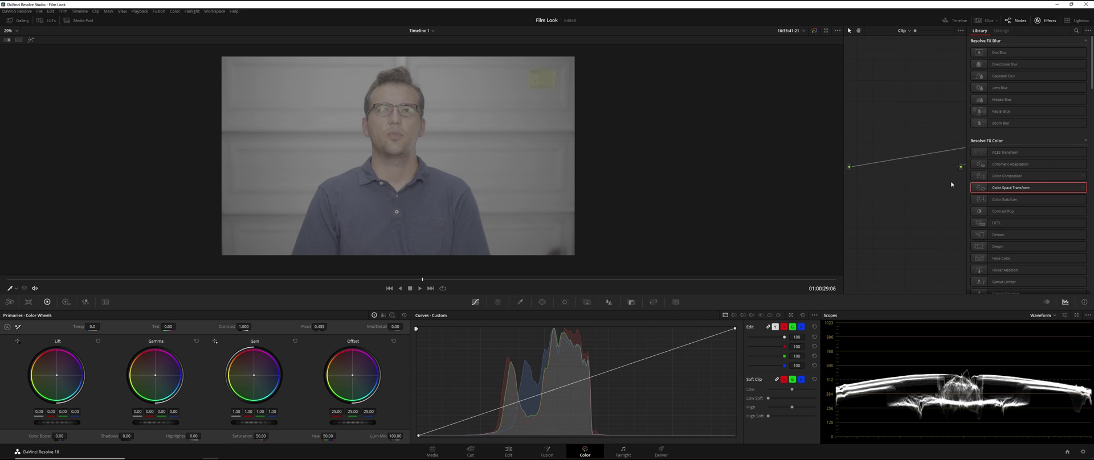
scroll(924, 181, "down", 3)
left_click_drag(1001, 188, 929, 161)
left_click(1026, 62)
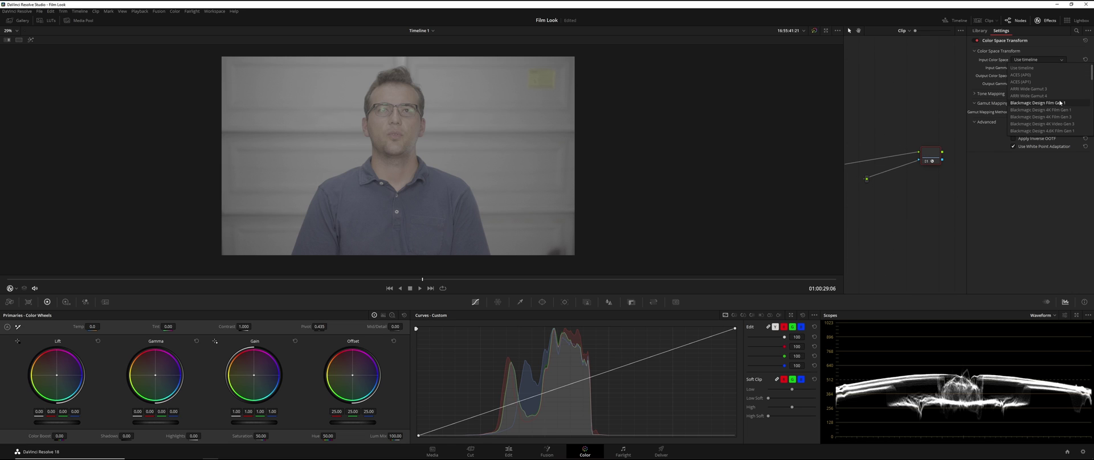
left_click(1057, 110)
left_click(1041, 53)
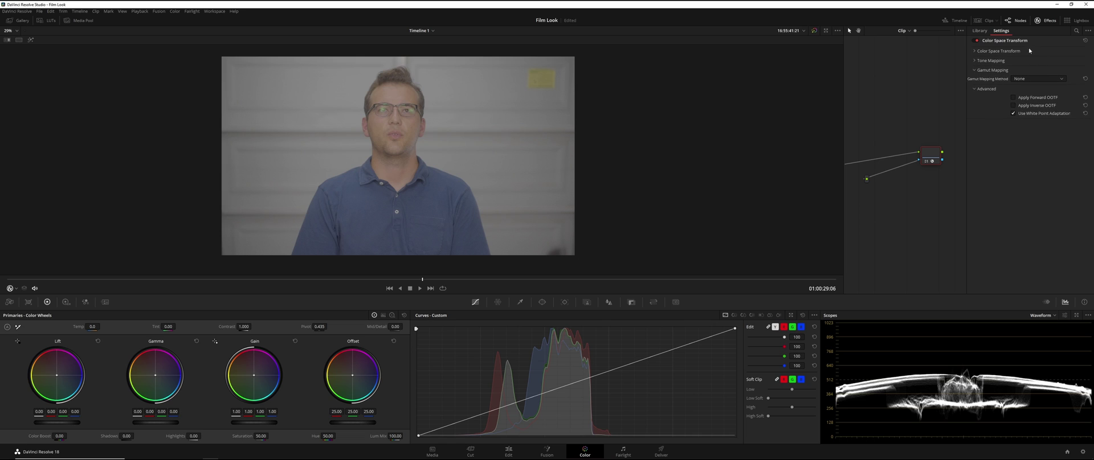
left_click(1028, 52)
left_click(1037, 60)
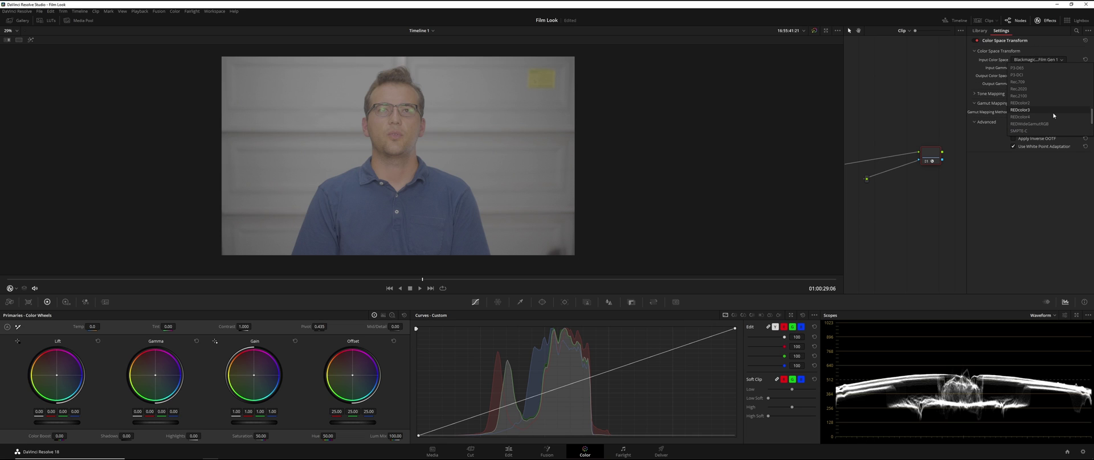
scroll(1052, 112, "down", 3)
left_click(1052, 110)
- Set the input gamma to Sony S-Log3 and output gamma to Cineon Film Log
left_click(1047, 68)
scroll(1051, 108, "down", 5)
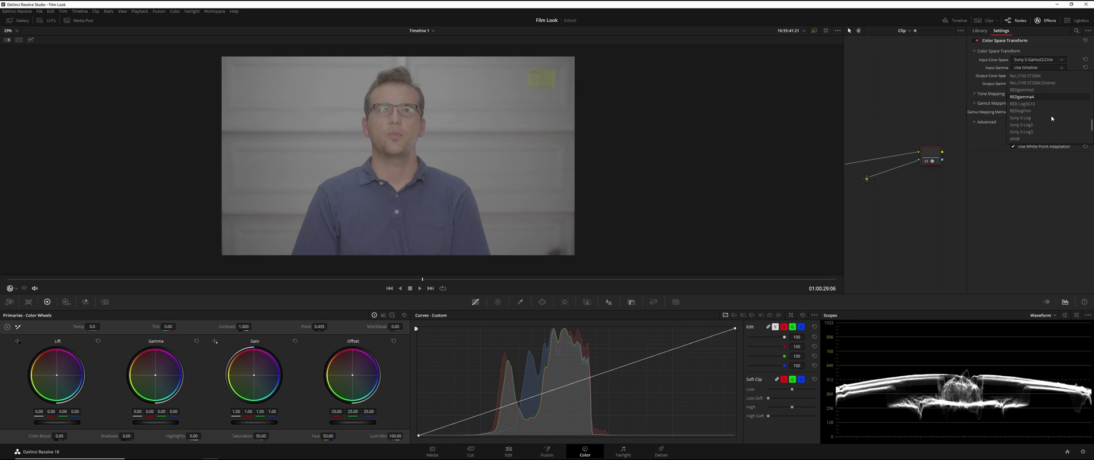
left_click(1051, 115)
left_click(1044, 84)
scroll(1038, 126, "down", 3)
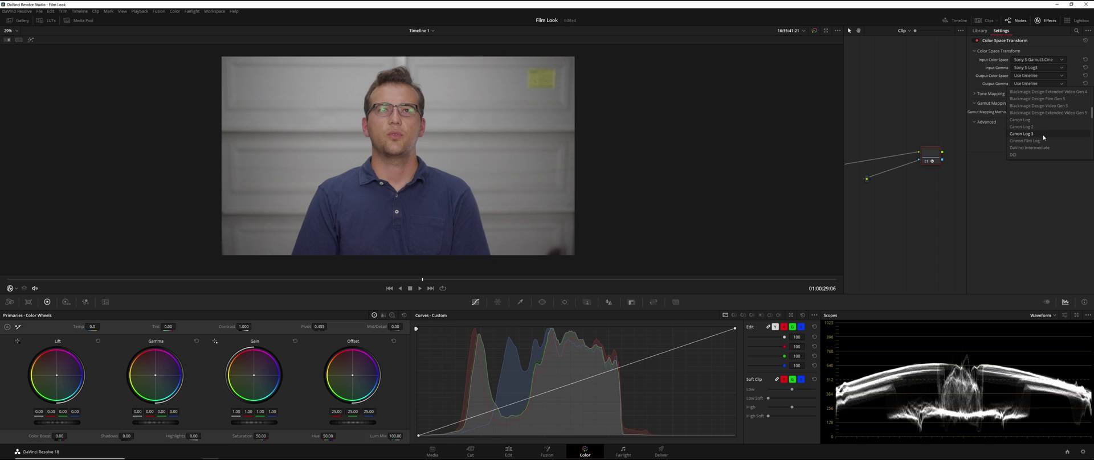
left_click(1040, 141)
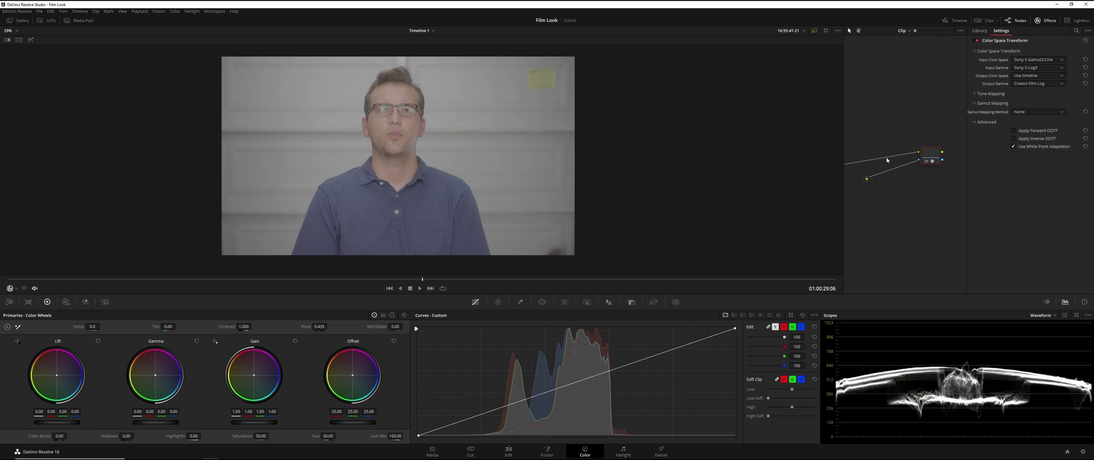
- Add a second node with a Film Looks LUT to restore contrast and warm colour
key("alt+s")
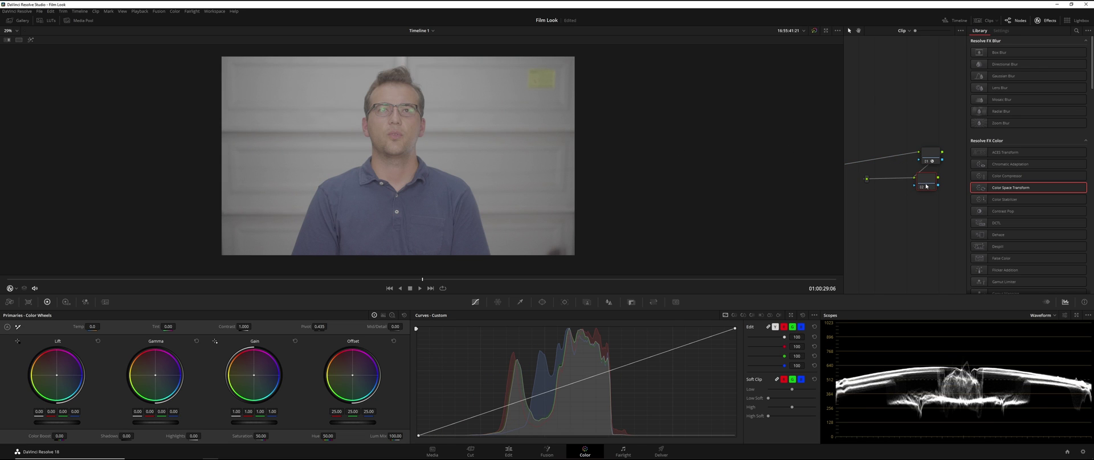
right_click(926, 186)
mouse_move(970, 265)
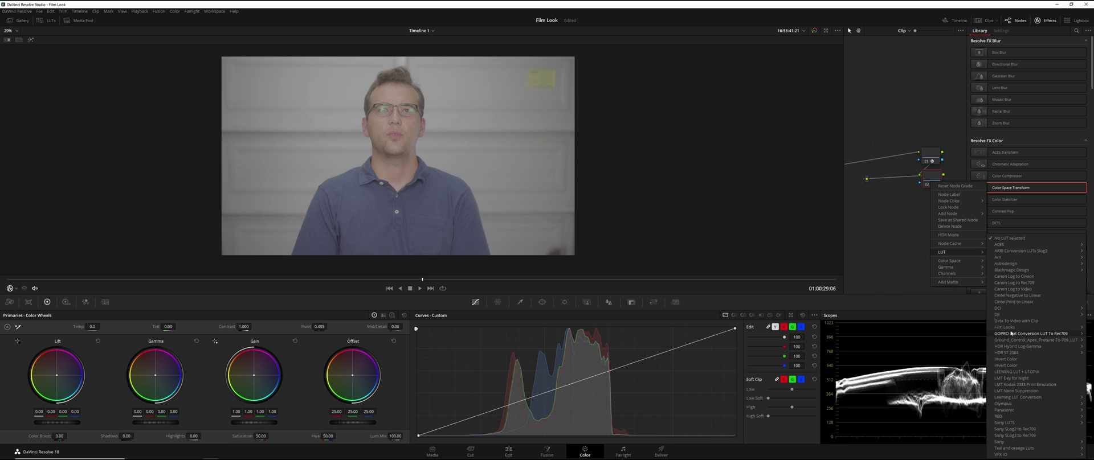
left_click(951, 385)
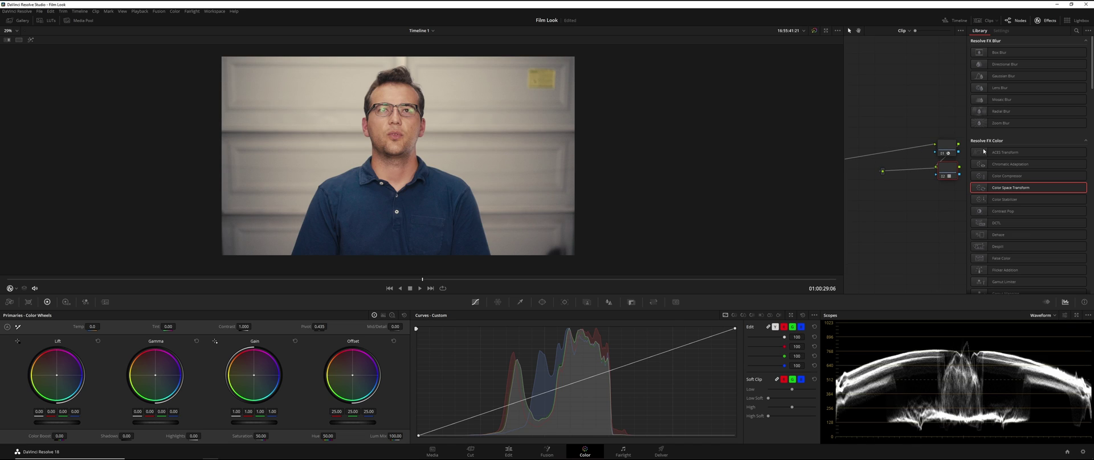
left_click(1045, 21)
left_click(1053, 141)
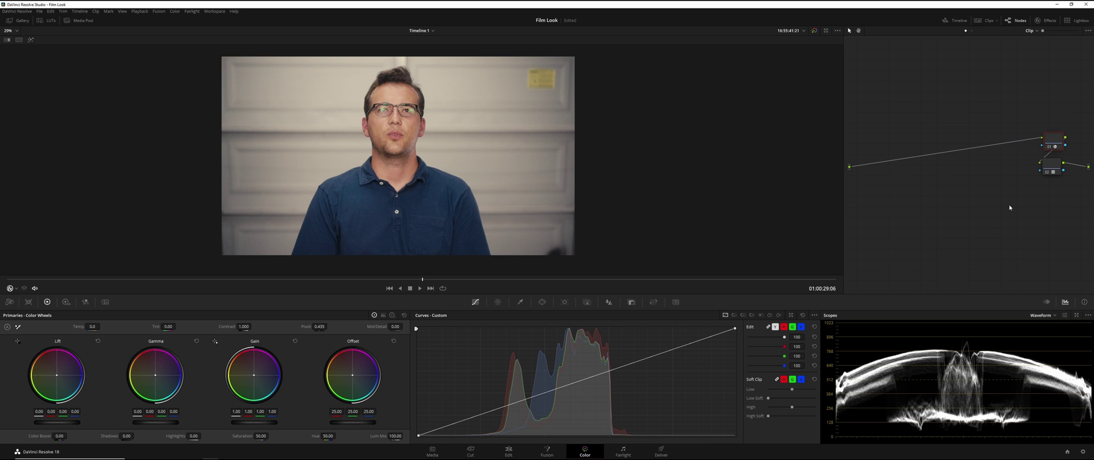
- Add a leading node named 'p Adjust' and lower its offset to 19.85
key("shift+s")
left_click_drag(884, 158, 877, 148)
right_click(870, 145)
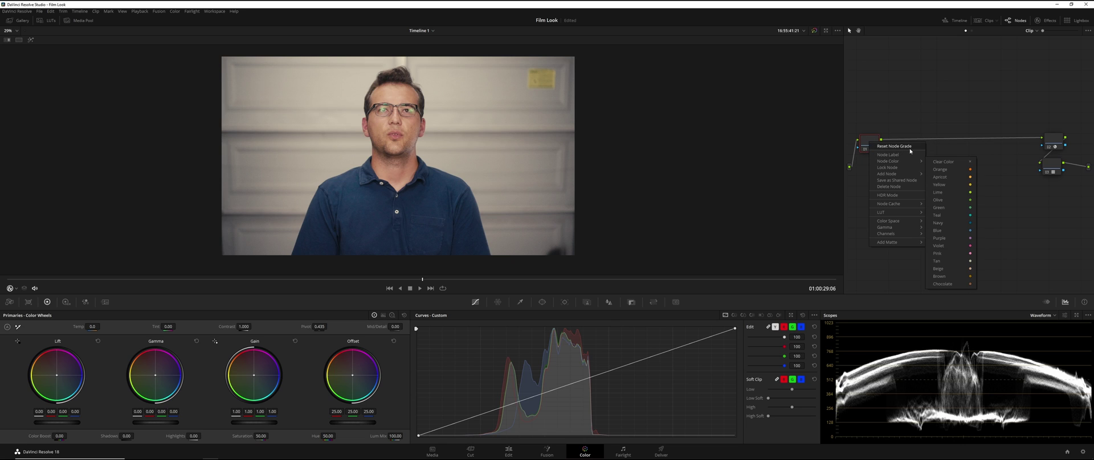
left_click(911, 152)
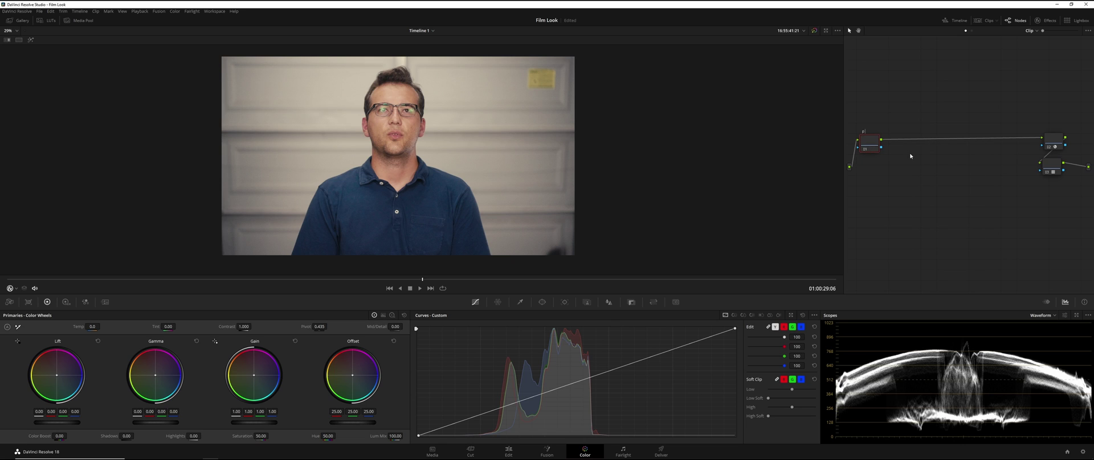
type("p Adjust")
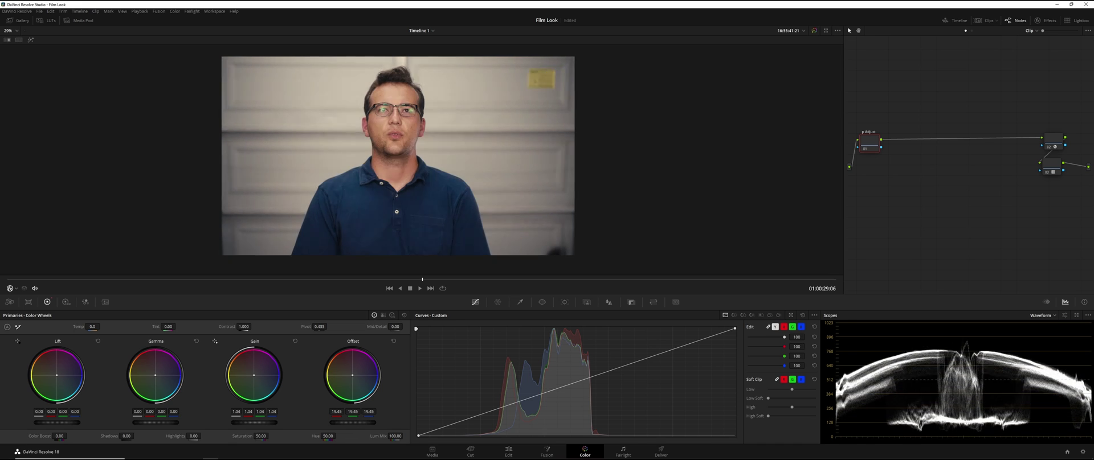
left_click_drag(368, 425, 264, 437)
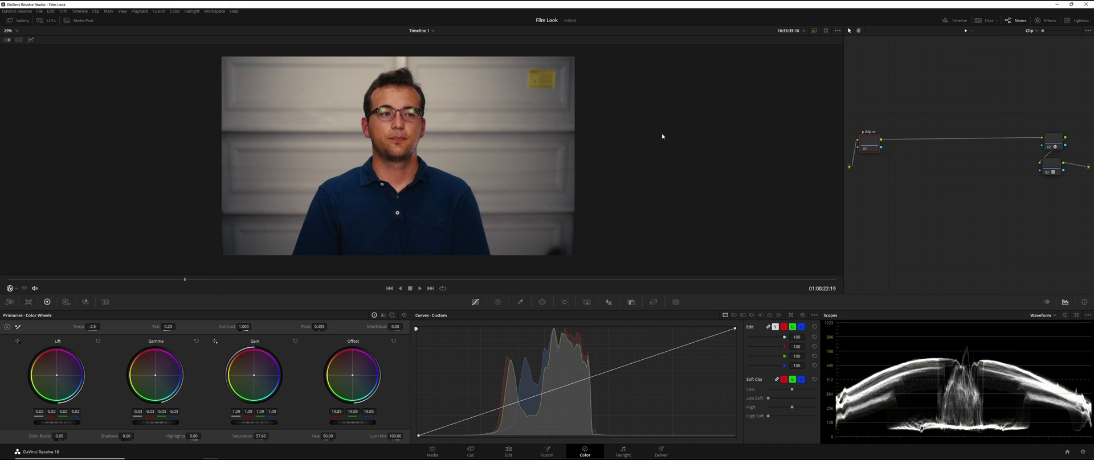
- Save the project and toggle the Adjust node off and on to compare
key("ctrl+s")
left_click(866, 150)
left_click(866, 149)
left_click(865, 150)
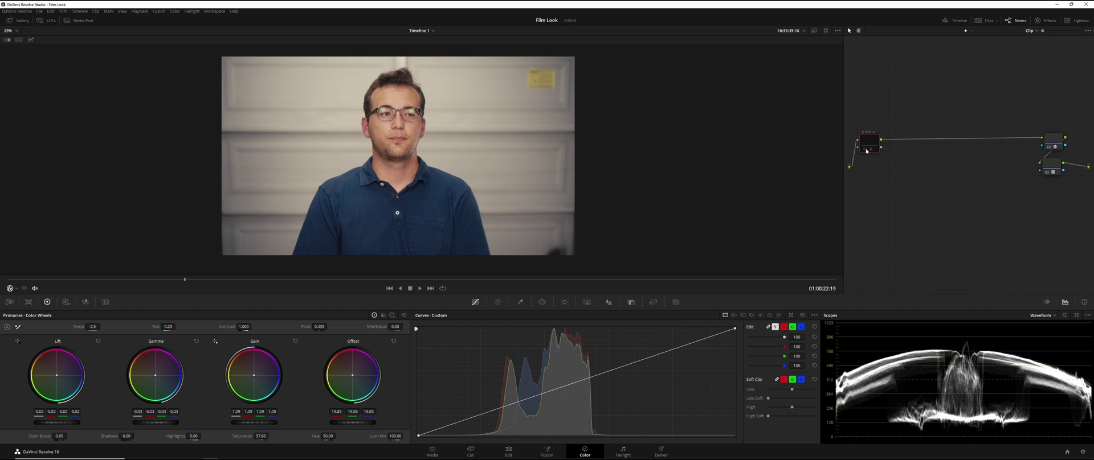
left_click(866, 151)
- Add a serial node labelled 'Sharpen' after the Adjust node
key("alt+s")
right_click(899, 142)
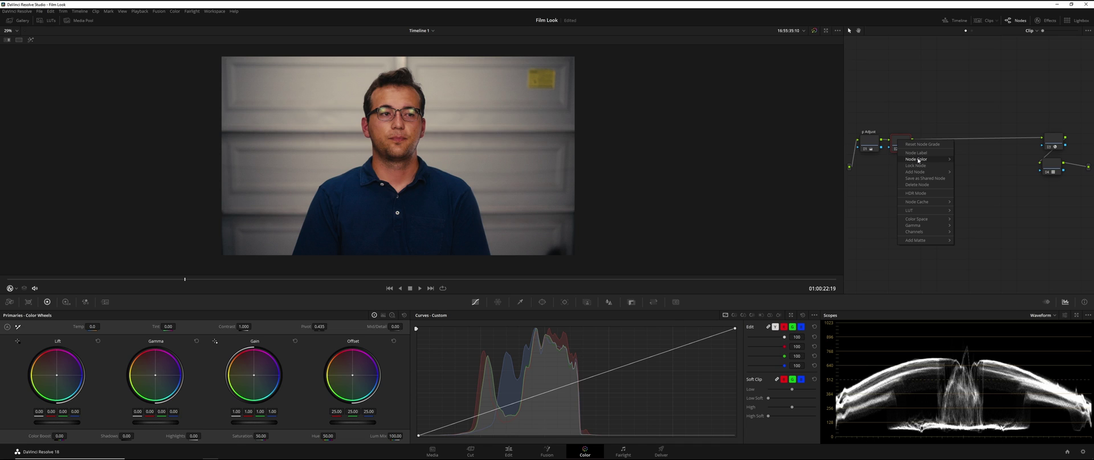
mouse_move(918, 161)
left_click(929, 154)
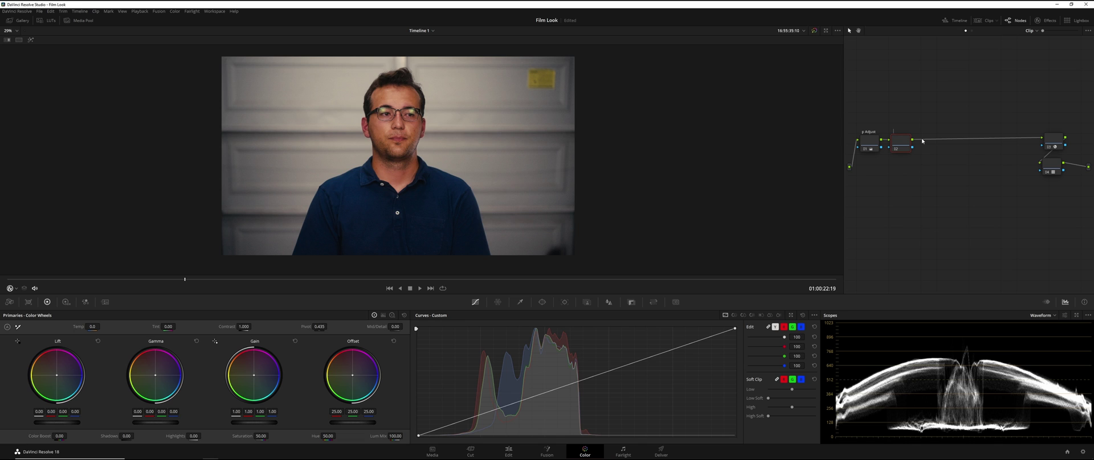
type("Sharpen")
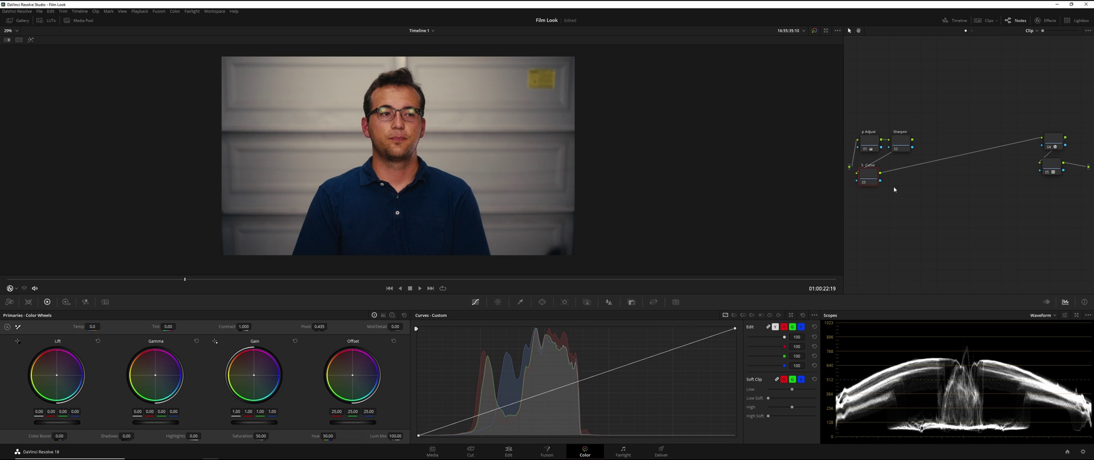
left_click(609, 302)
scroll(365, 142, "up", 5)
scroll(365, 143, "up", 2)
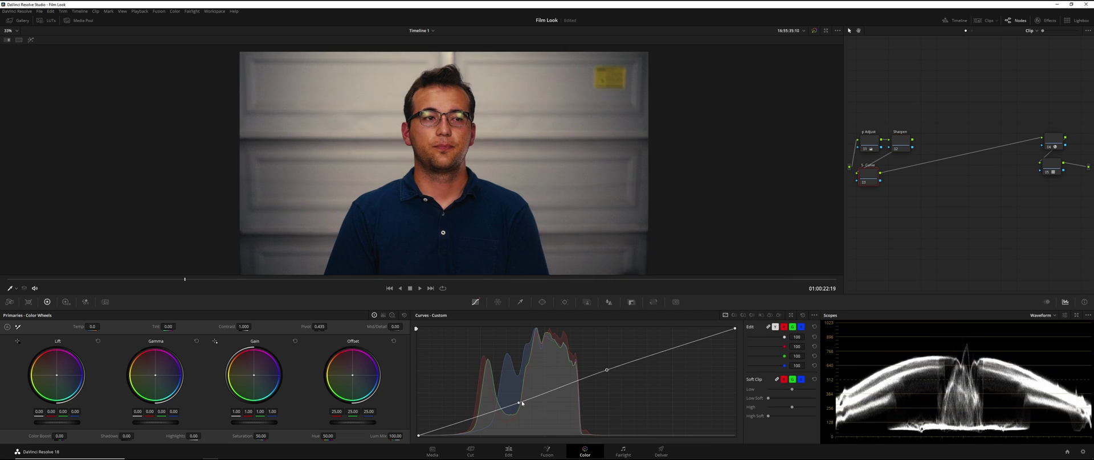
left_click(869, 142)
left_click(873, 177)
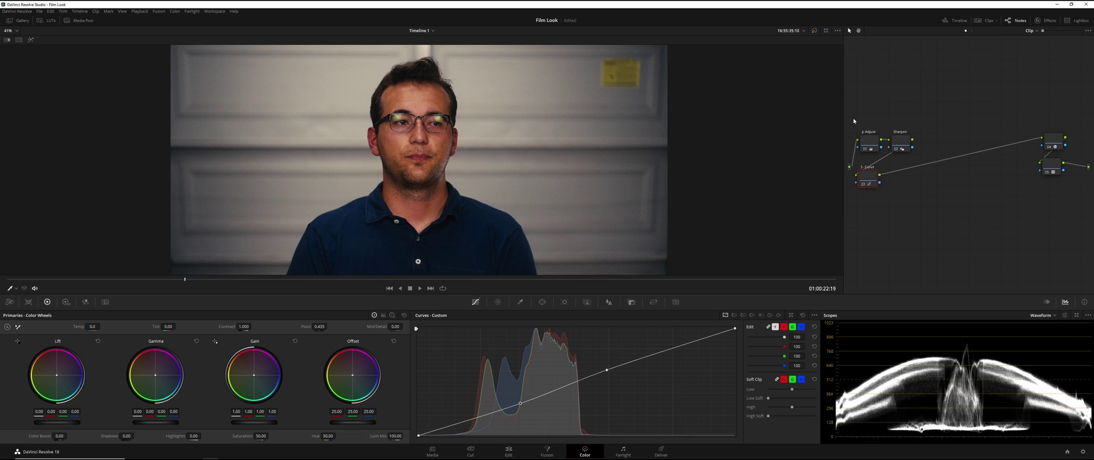
- Add a node labelled 'Skin' after the S-Curve node and show its HSL qualifier
key("alt+s")
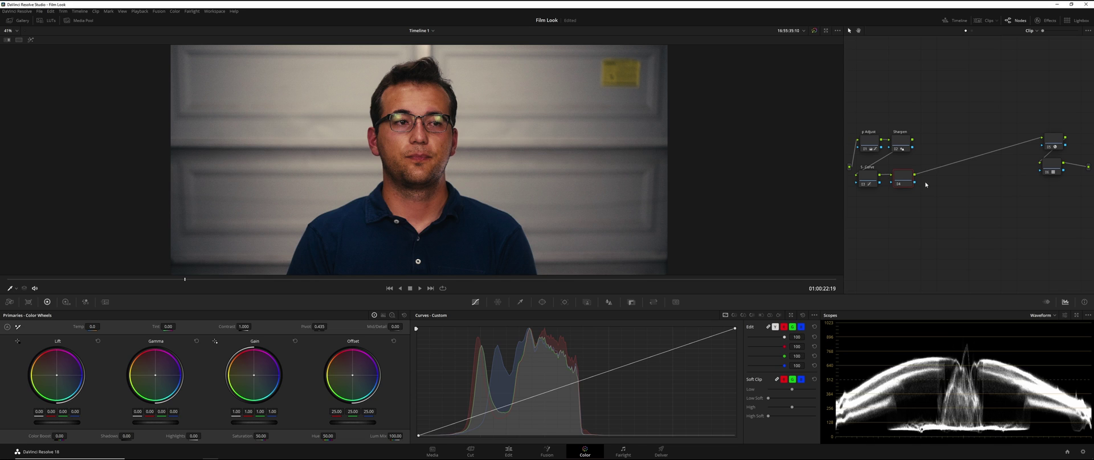
right_click(902, 174)
mouse_move(936, 197)
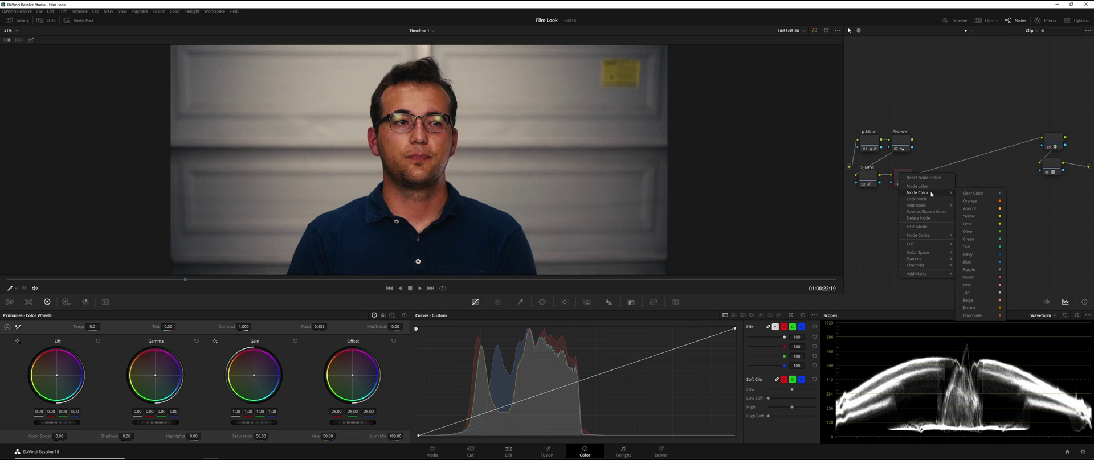
left_click(926, 178)
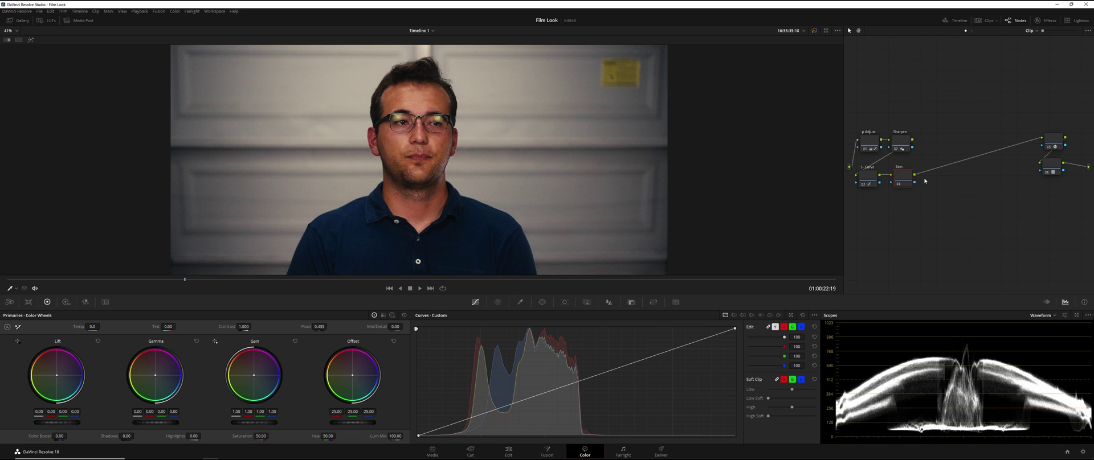
left_click_drag(904, 178, 903, 179)
left_click(524, 305)
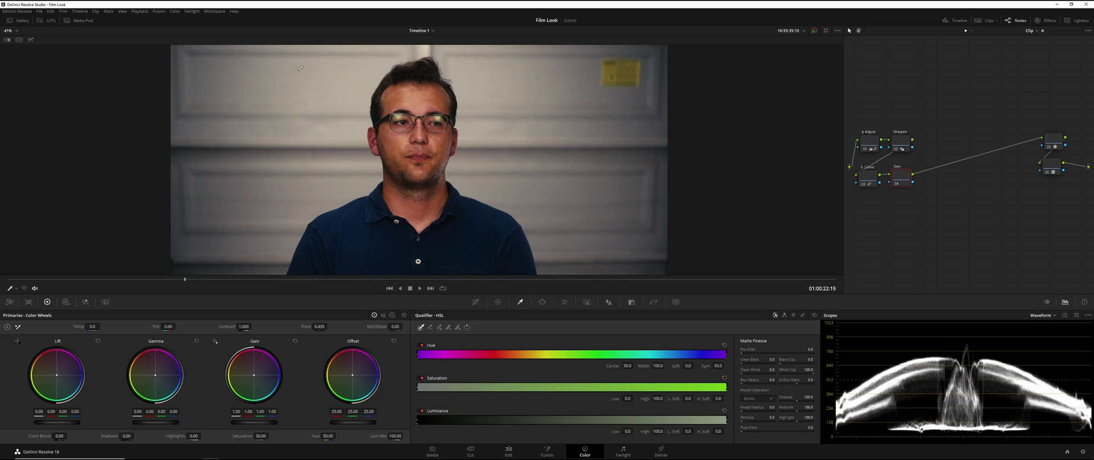
- Highlight the matte and sample the man's facial skin with the qualifier
left_click(31, 40)
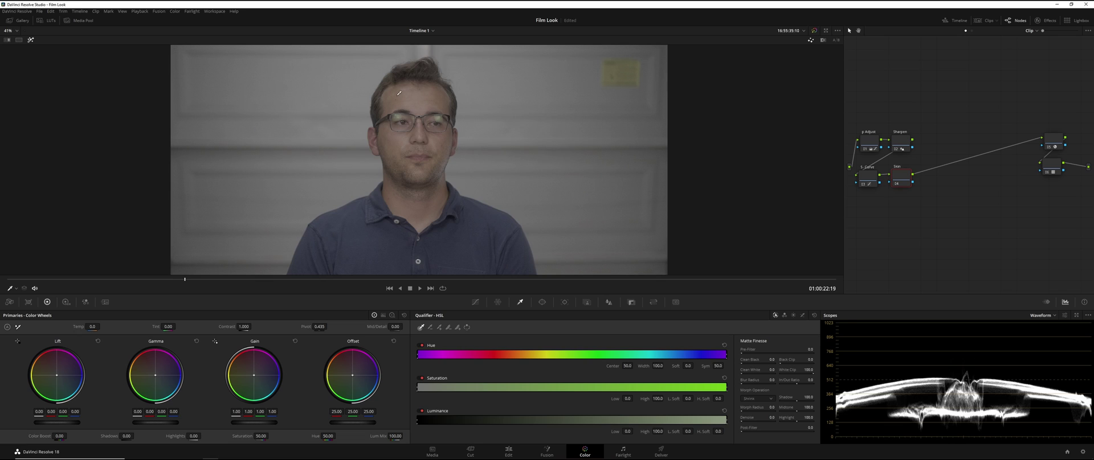
left_click(398, 93)
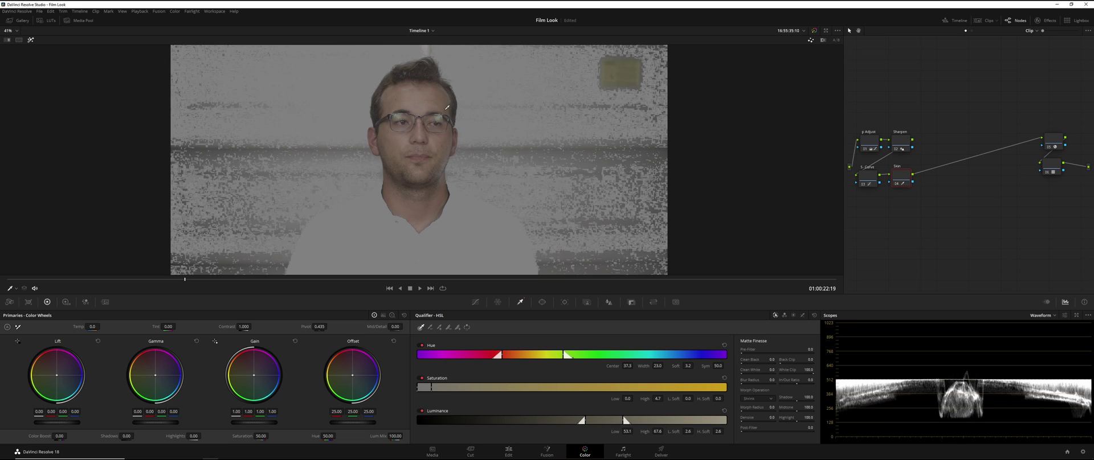
left_click(401, 121)
- Refine the key to hue centre 35.1, luminance 54.1–64.0, with slight matte denoise
mouse_move(608, 424)
left_mouse_down()
mouse_move(583, 427)
mouse_move(613, 424)
left_mouse_up()
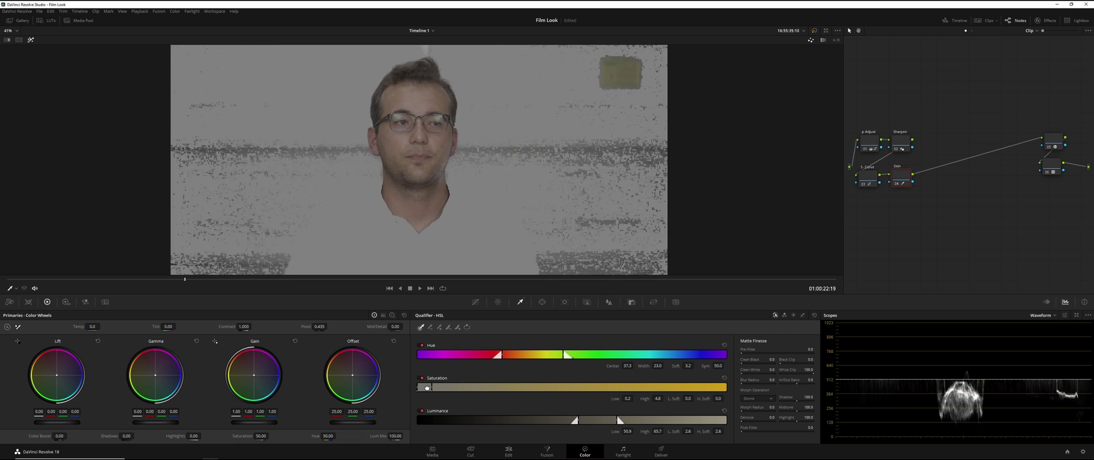
left_click_drag(432, 388, 435, 389)
left_click_drag(475, 354, 528, 358)
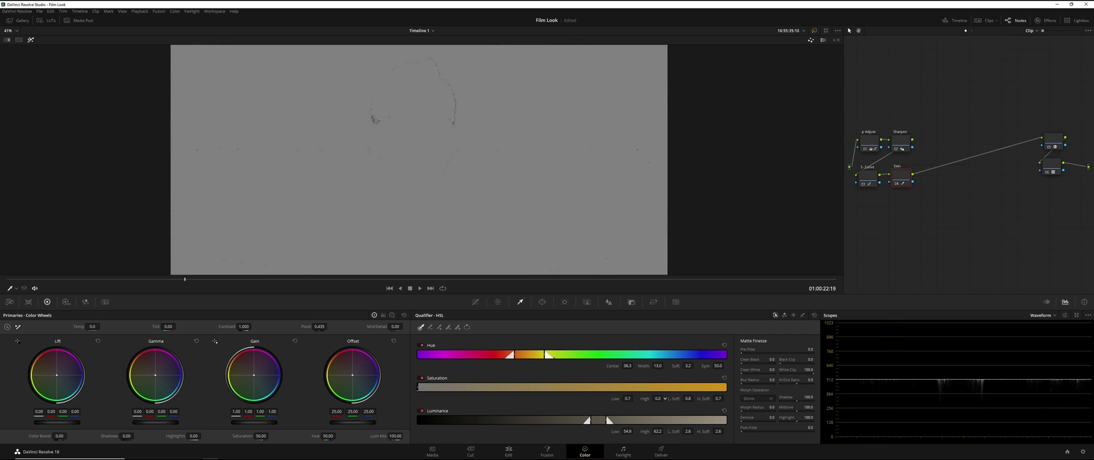
left_click_drag(599, 421, 612, 420)
mouse_move(528, 358)
left_mouse_down()
mouse_move(544, 358)
mouse_move(525, 358)
left_mouse_up()
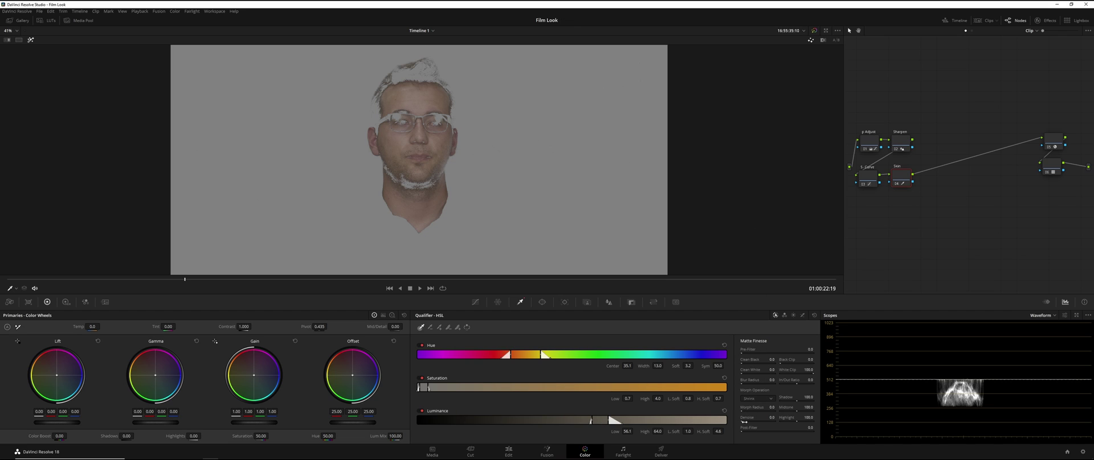
left_click_drag(743, 421, 747, 422)
key("shift+h")
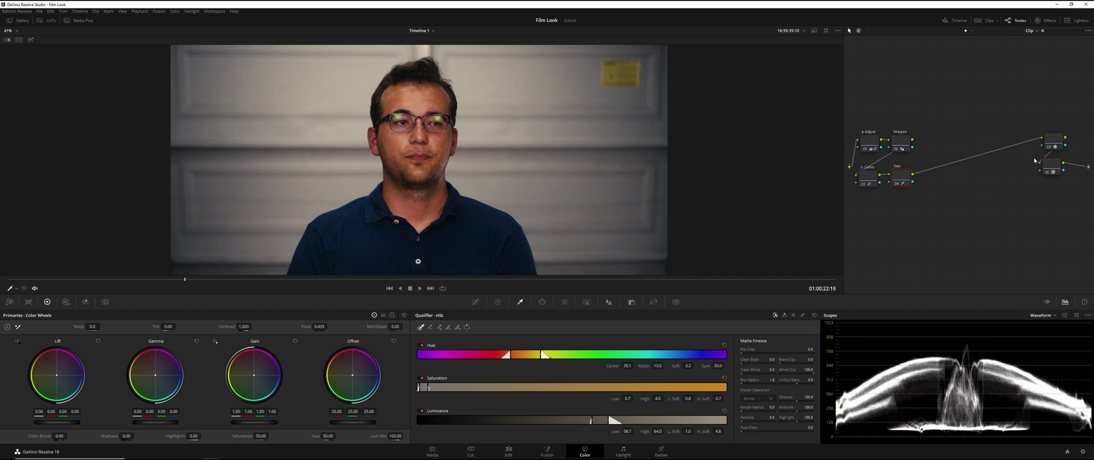
- Apply Color Compressor to the Skin node, targeting the cheek's skin tone
left_click(1049, 23)
scroll(1060, 166, "down", 1)
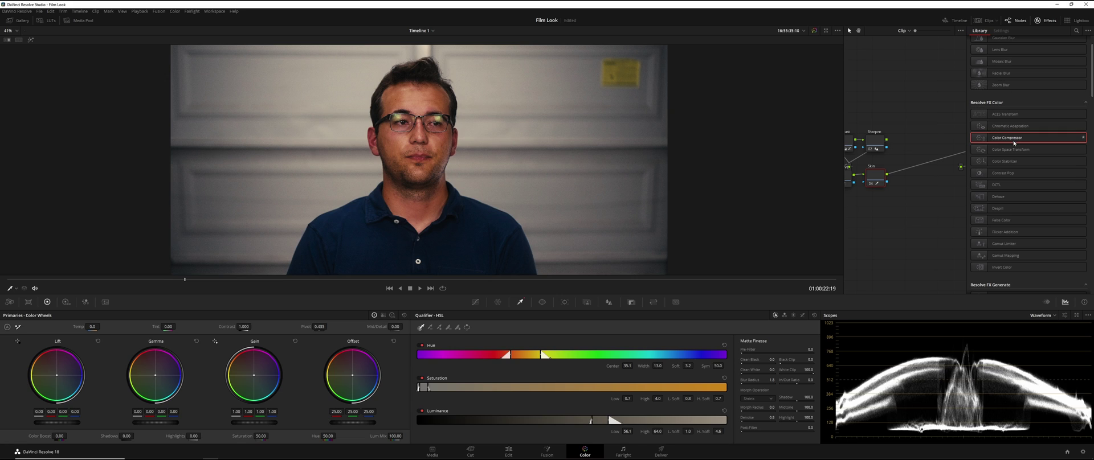
left_click_drag(1012, 138, 879, 178)
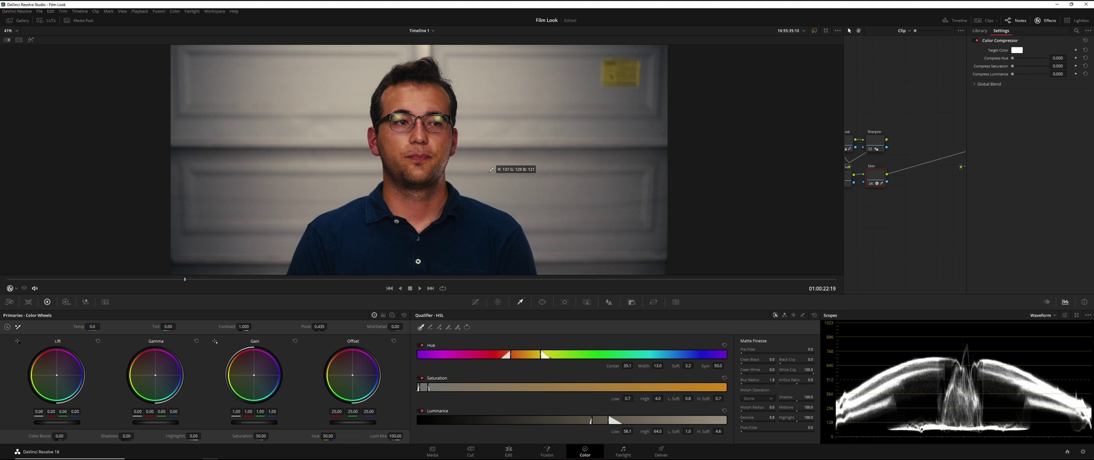
scroll(431, 121, "up", 8)
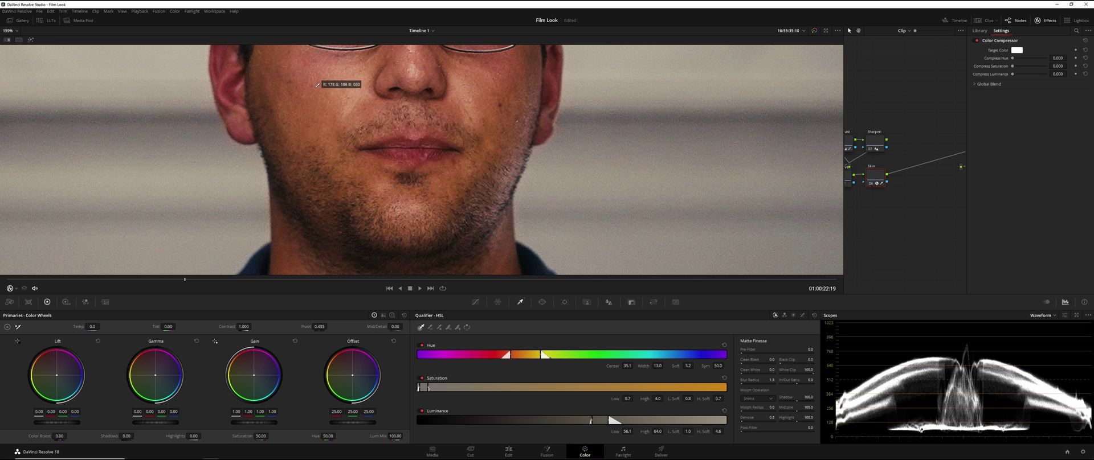
left_click(322, 84)
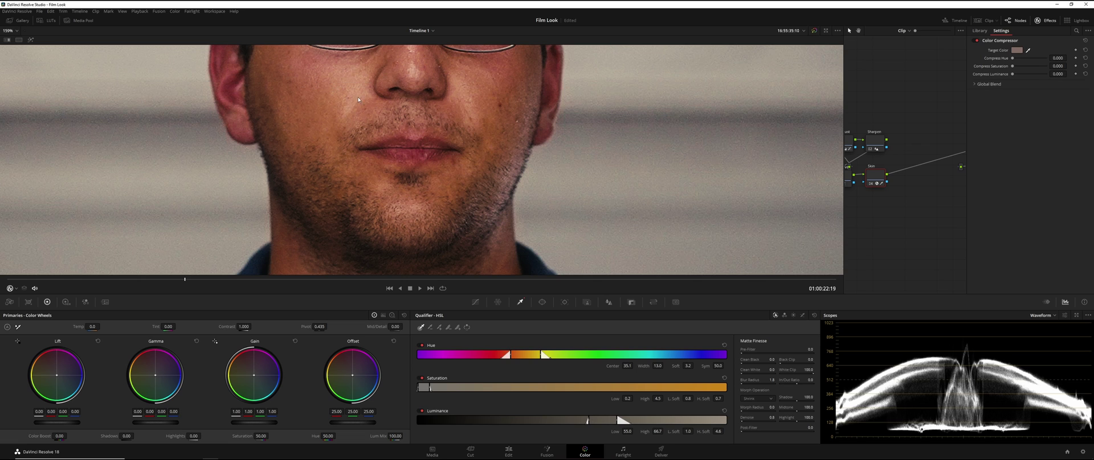
- Set hue compression to about 0.504 and saturation compression to 0.073
scroll(408, 108, "down", 3)
scroll(408, 108, "down", 5)
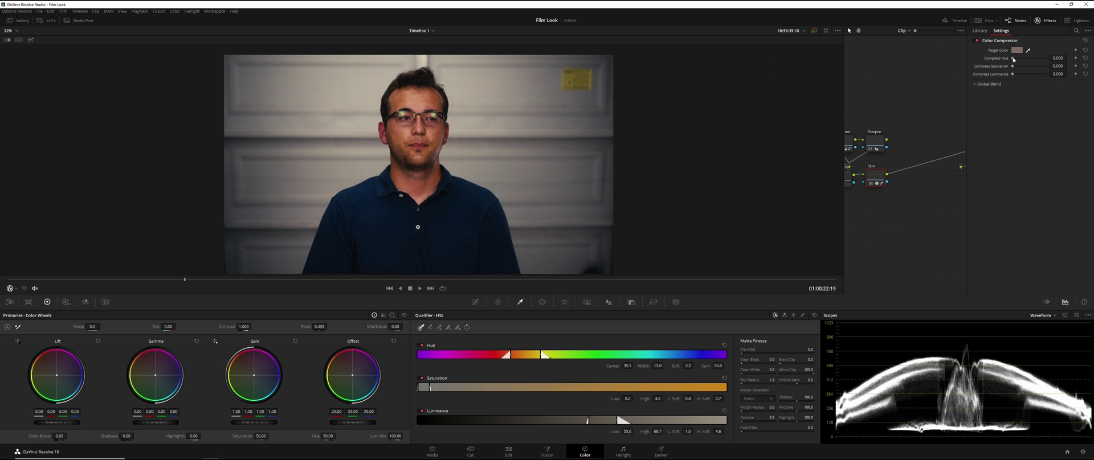
left_click_drag(1014, 59, 1057, 58)
scroll(464, 117, "up", 6)
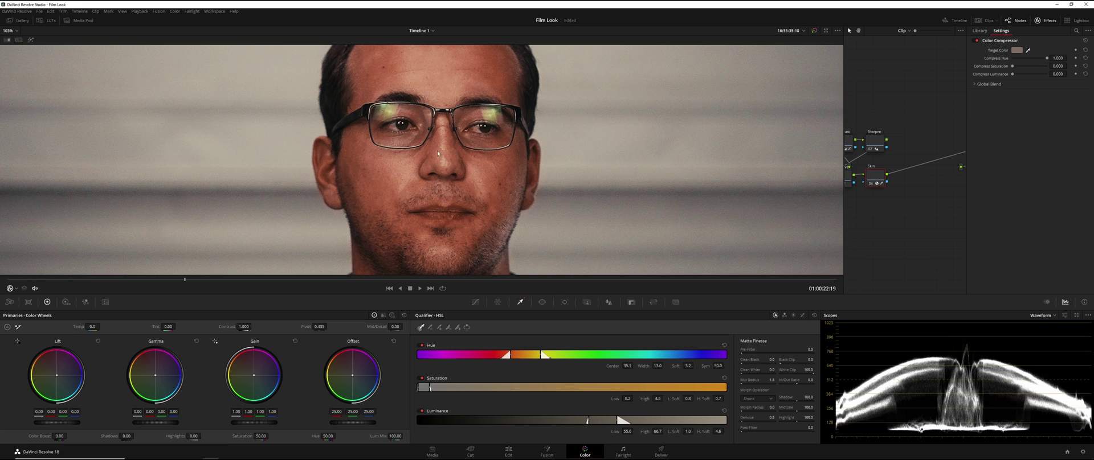
scroll(437, 153, "down", 4)
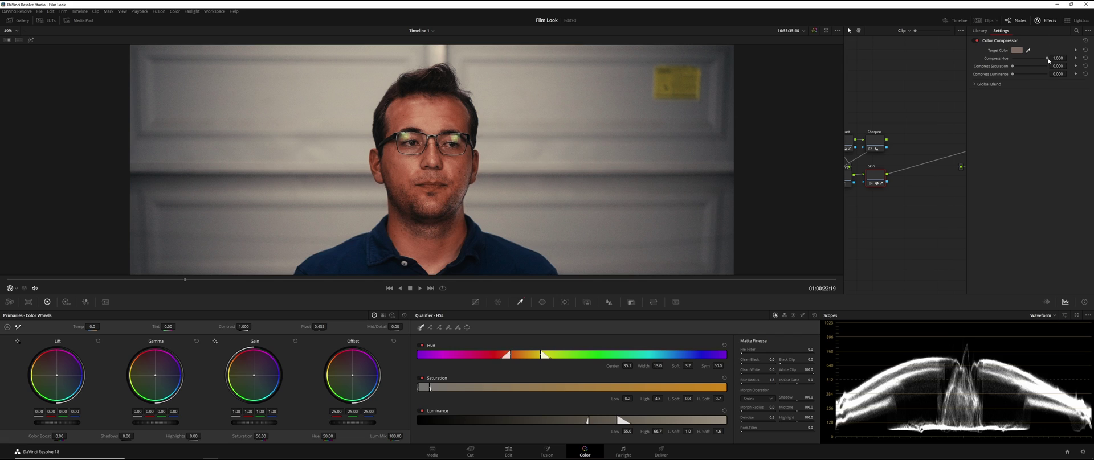
left_click_drag(1048, 58, 1031, 58)
left_click(1020, 74)
mouse_move(1030, 58)
left_mouse_down()
mouse_move(1018, 59)
mouse_move(1032, 59)
left_mouse_up()
- Toggle the Color Compressor off and on to compare the result
scroll(450, 139, "up", 5)
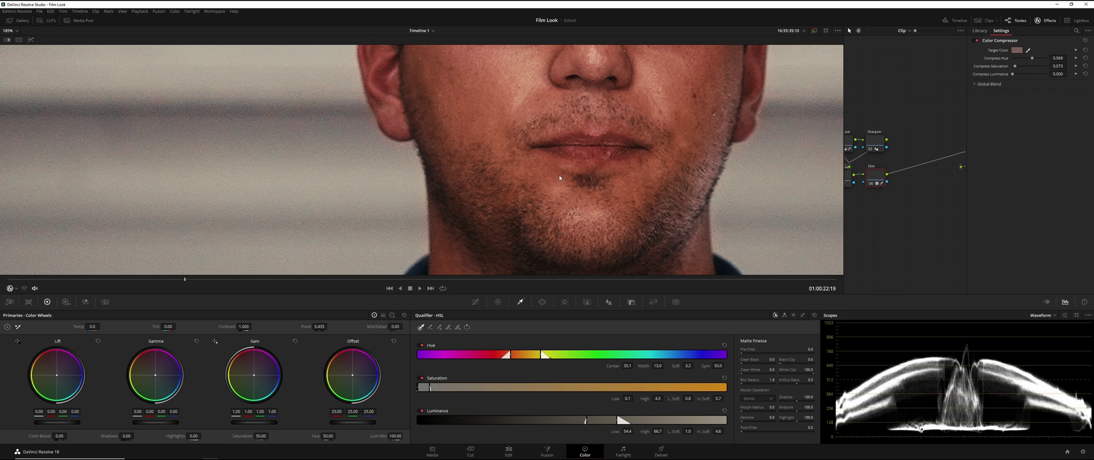
left_click(977, 41)
left_click(974, 41)
left_click(976, 41)
left_click(976, 41)
scroll(522, 170, "down", 8)
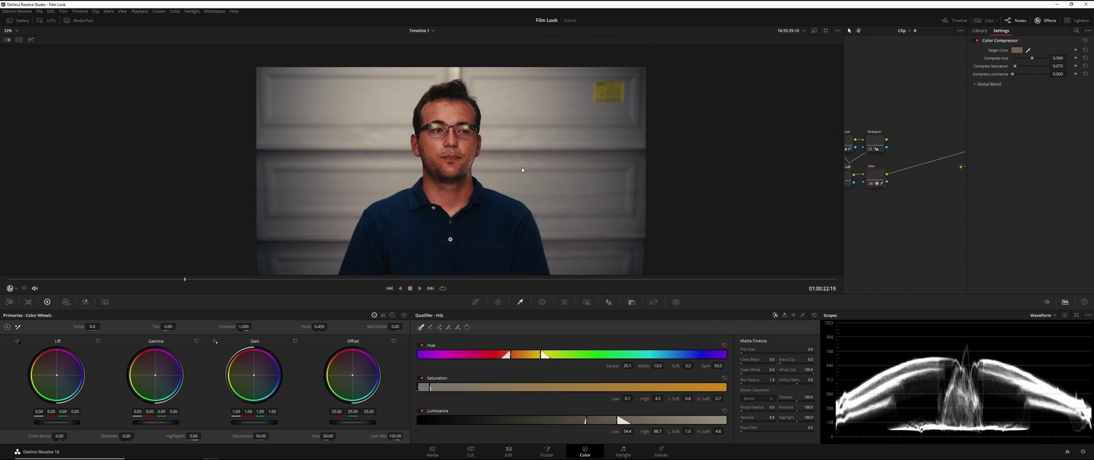
- Save the project and set the Skin node's primaries tint to 8.50
left_click_drag(522, 170, 563, 158)
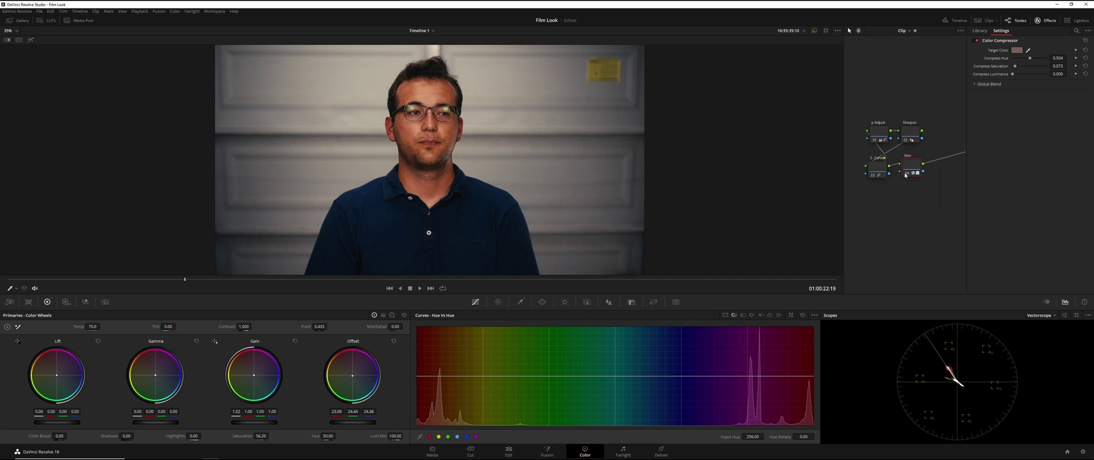
key("ctrl+s")
left_click_drag(168, 326, 177, 327)
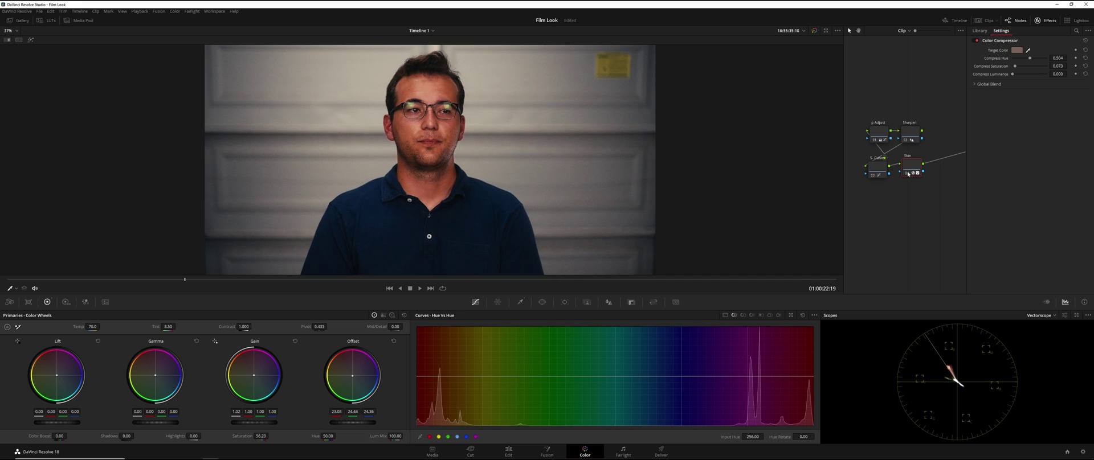
scroll(584, 115, "down", 2)
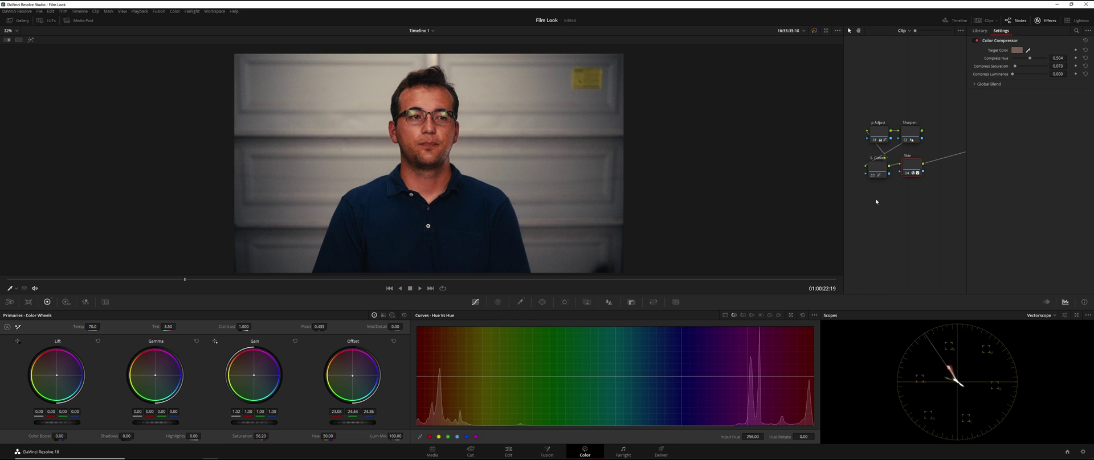
- Add a new node below the others and label it 'Shirt'
key("alt+s")
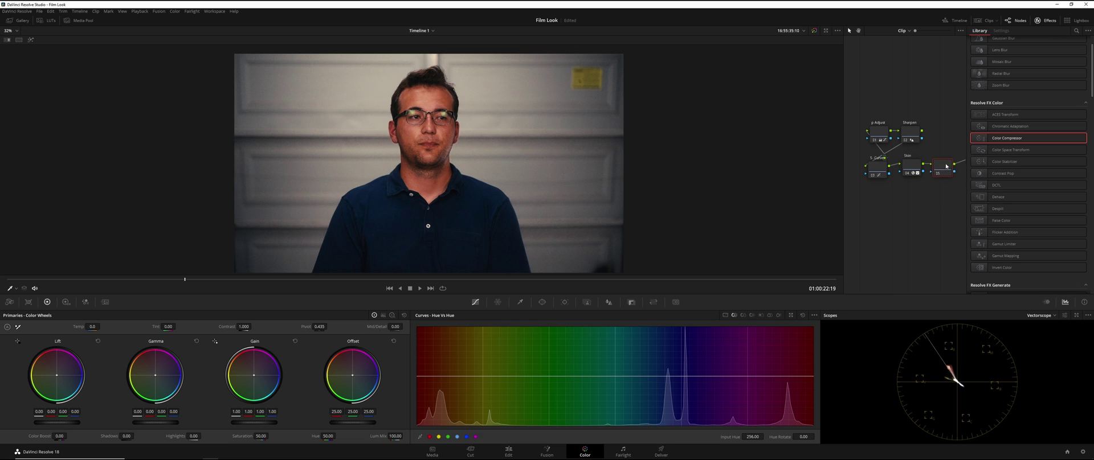
left_click_drag(943, 170, 880, 203)
right_click(881, 201)
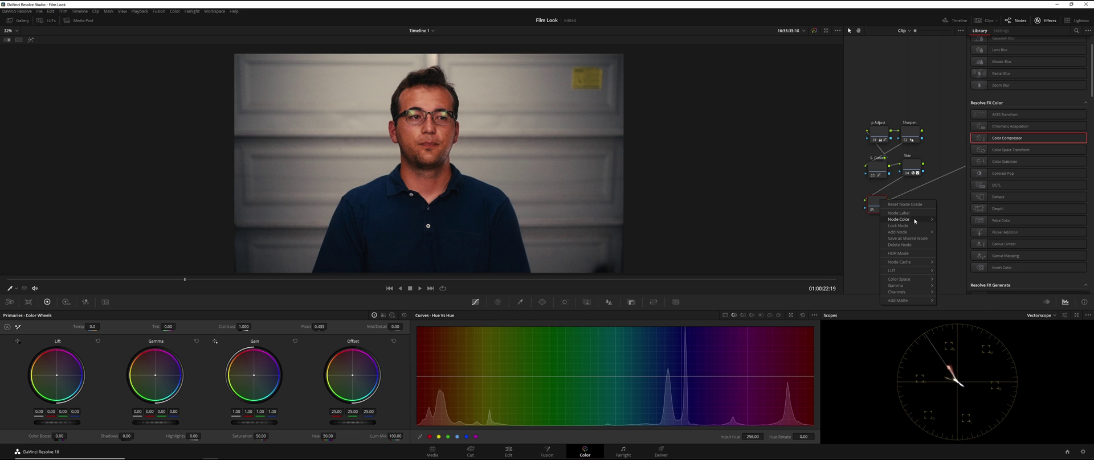
left_click(910, 213)
type("Shirt")
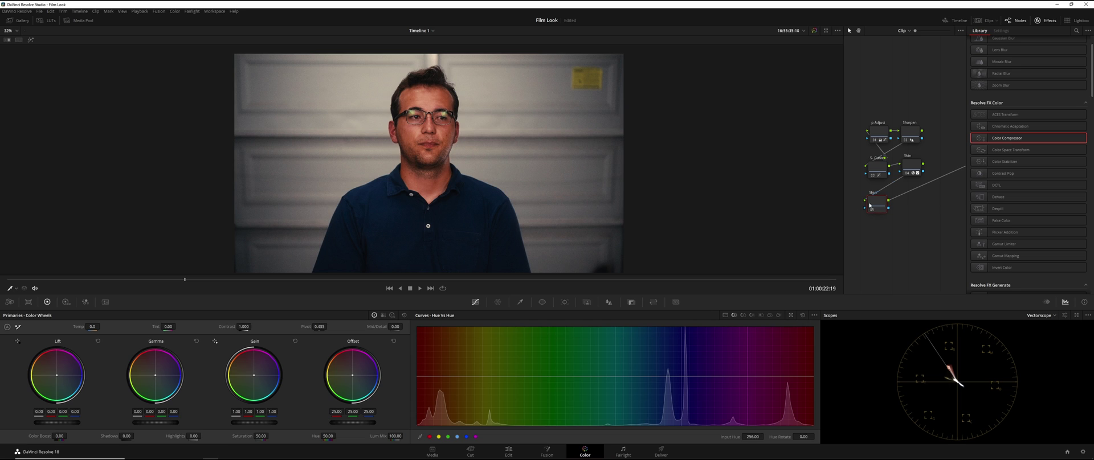
- Key the man's dark shirt, tightening luminance and saturation ranges for a clean matte
left_click(522, 305)
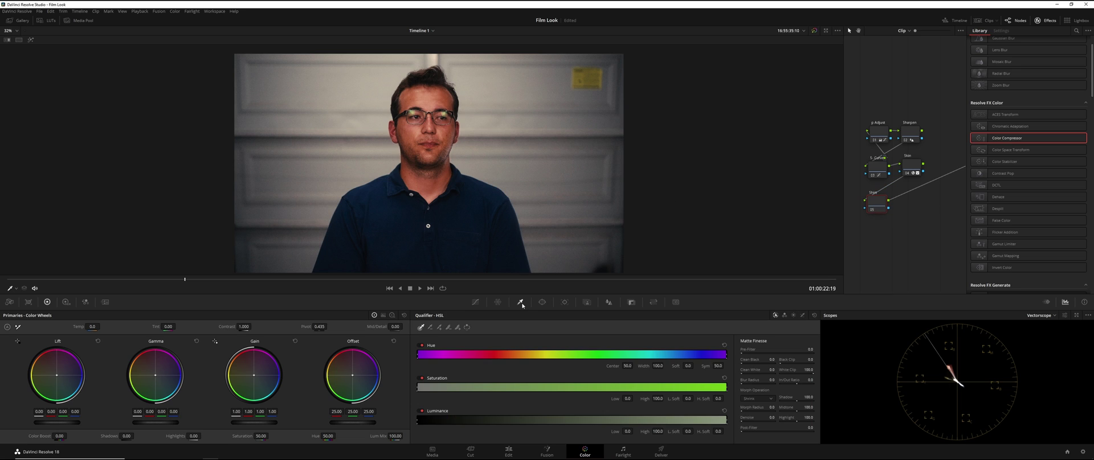
left_click(31, 39)
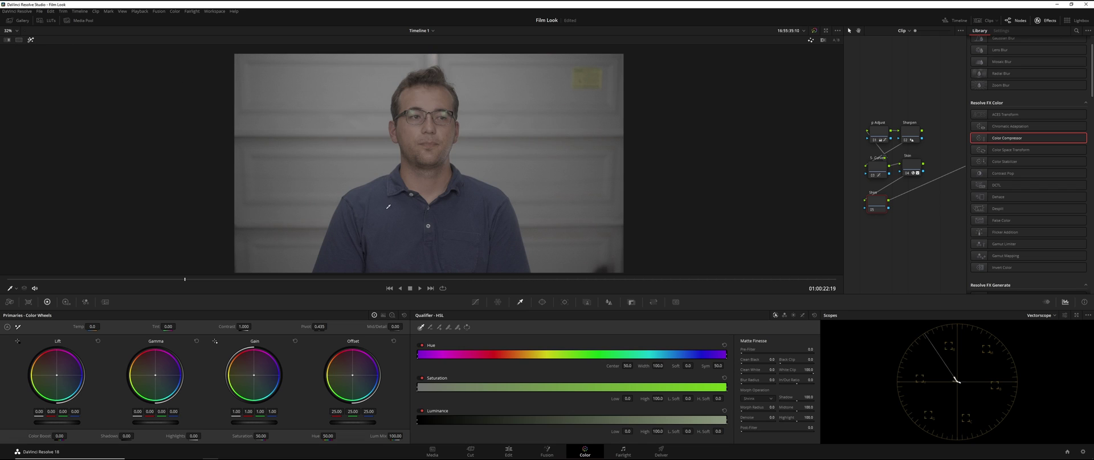
left_click(387, 205)
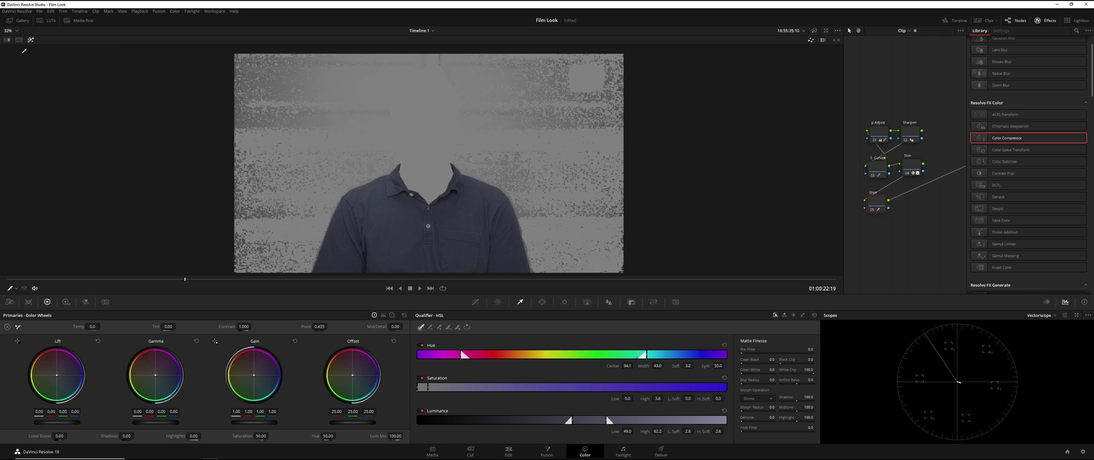
mouse_move(590, 423)
left_mouse_down()
mouse_move(549, 424)
mouse_move(574, 424)
left_mouse_up()
left_click_drag(661, 400, 665, 399)
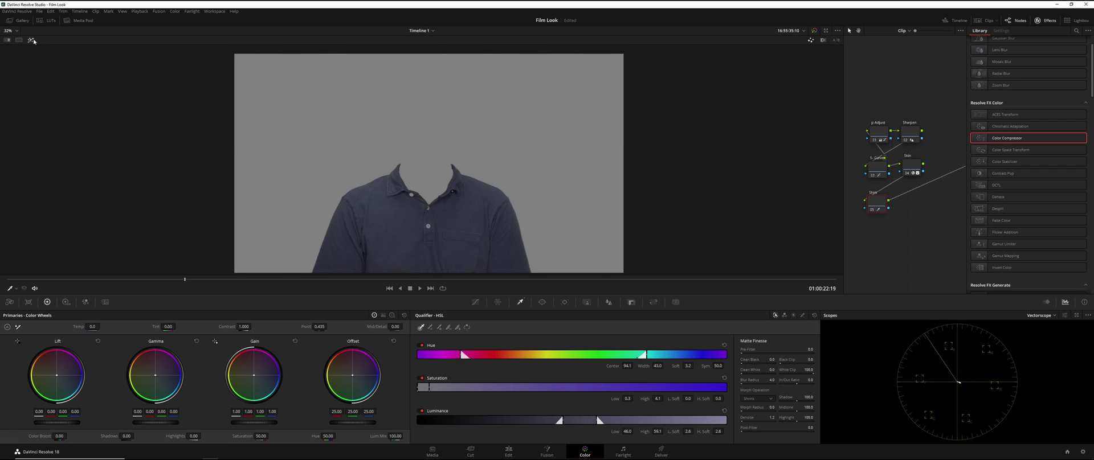
key("shift+h")
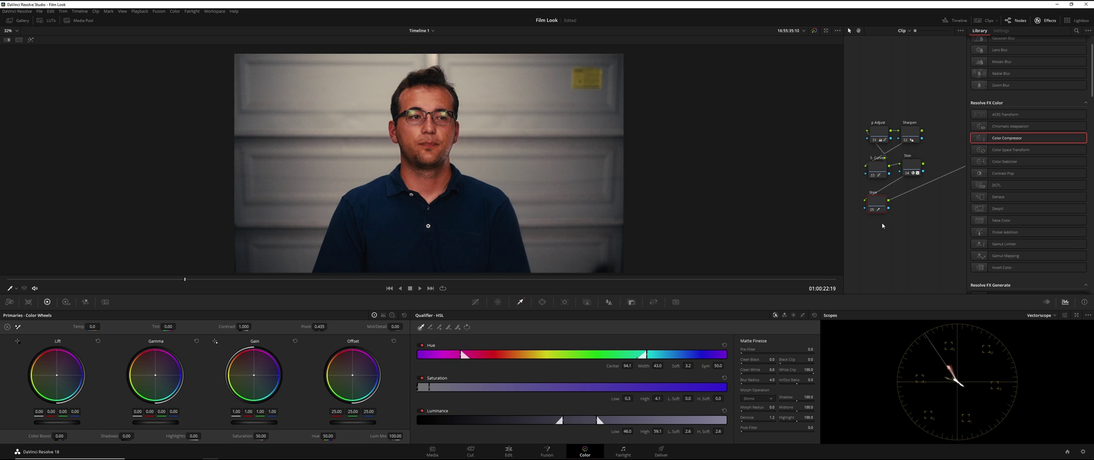
- Shift the shirt's offset toward muted teal-green, with saturation 16.40 and highlights 26.50
left_click_drag(877, 206, 875, 206)
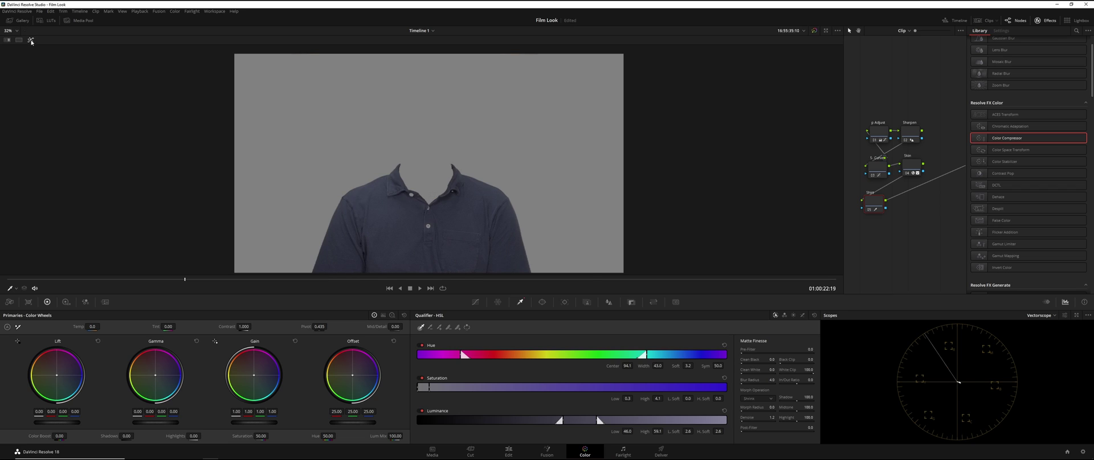
mouse_move(353, 411)
left_mouse_down()
mouse_move(376, 412)
mouse_move(364, 326)
left_mouse_up()
left_click_drag(353, 411, 365, 411)
scroll(336, 245, "up", 5)
scroll(337, 245, "up", 3)
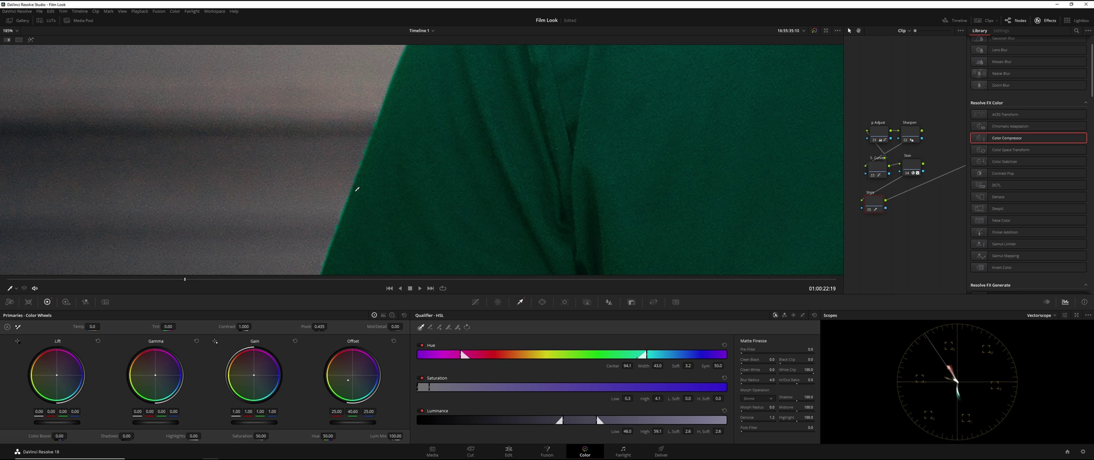
scroll(373, 198, "down", 2)
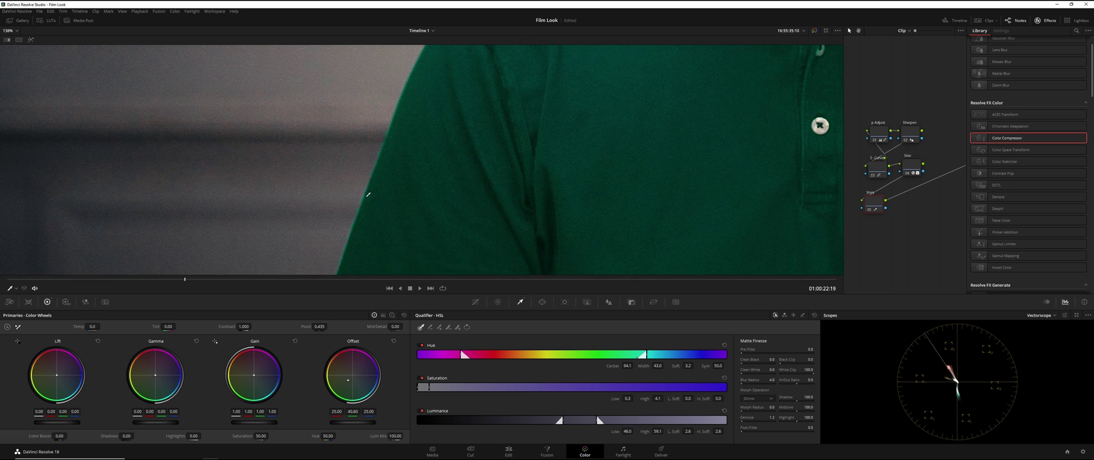
scroll(344, 195, "up", 1)
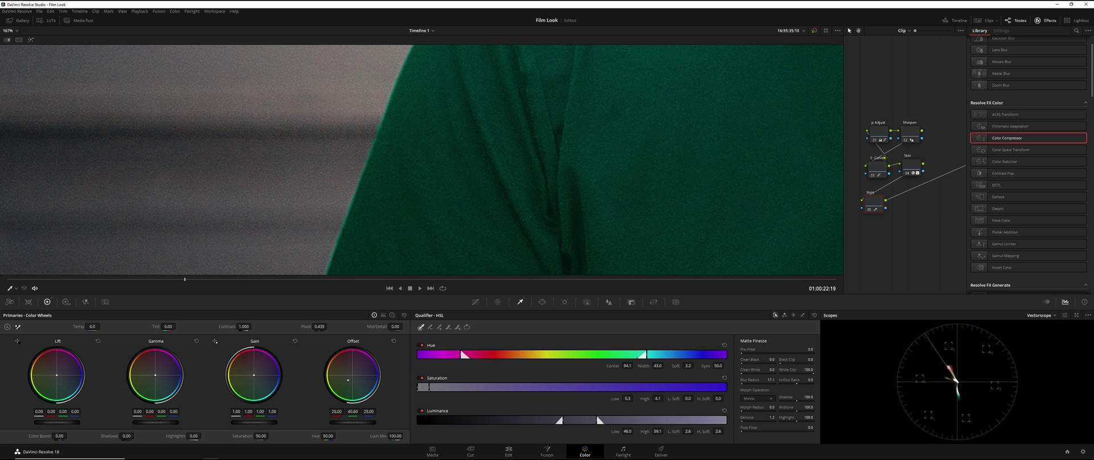
scroll(527, 129, "down", 8)
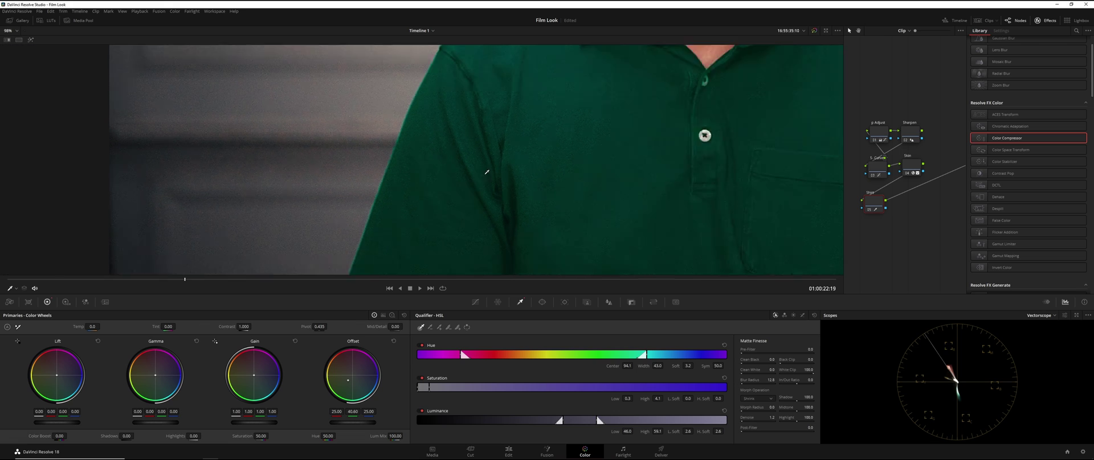
scroll(588, 126, "down", 2)
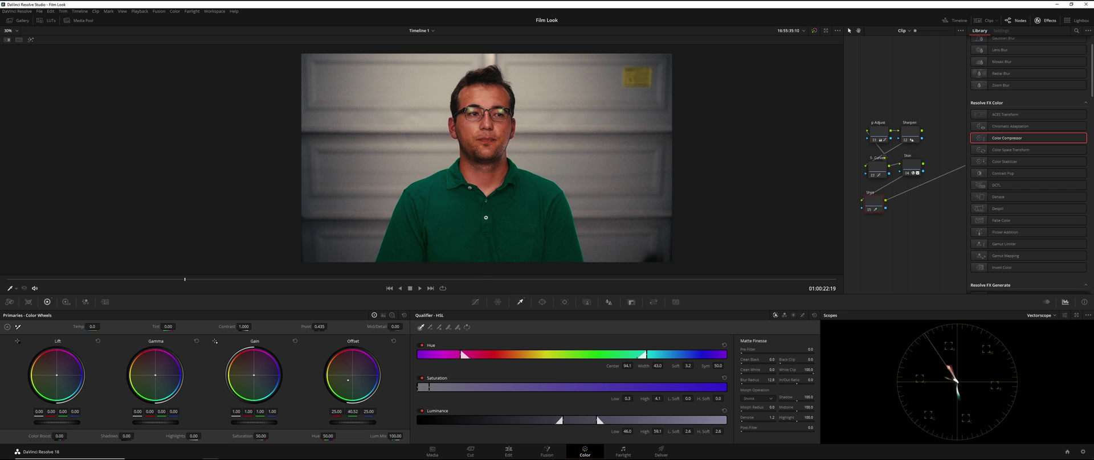
left_click_drag(348, 380, 353, 376)
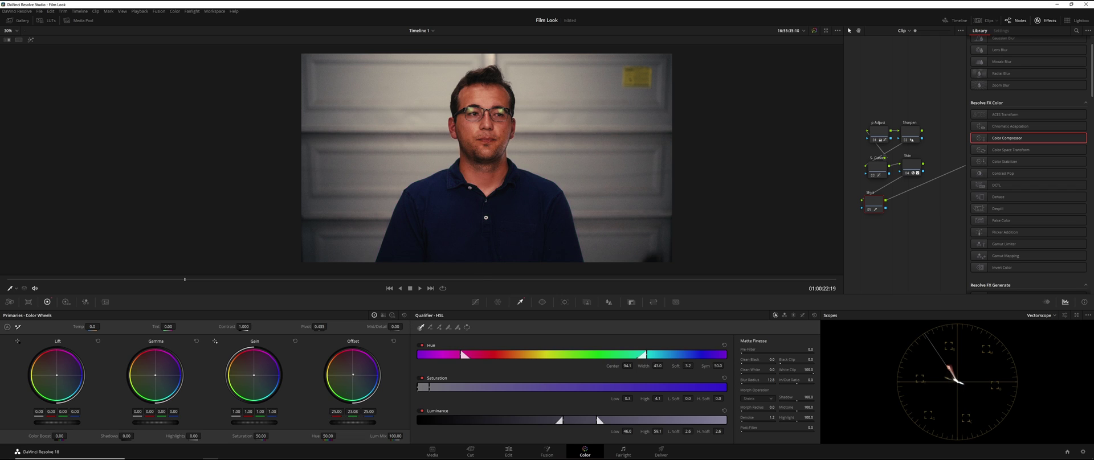
mouse_move(353, 412)
left_mouse_down()
mouse_move(368, 412)
mouse_move(333, 414)
left_mouse_up()
left_click_drag(191, 436, 196, 436)
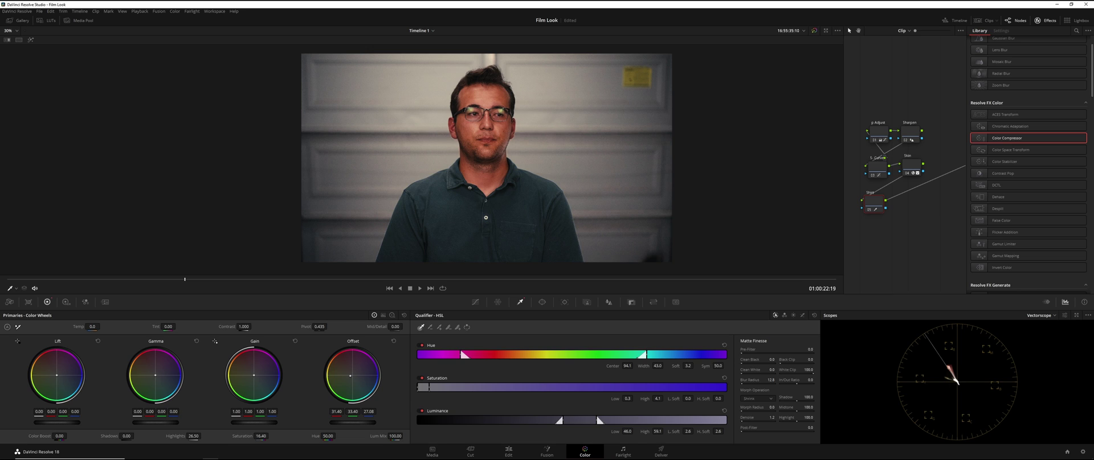
- Add a serial node after the Shirt node and label it 'Sticker'
key("alt+s")
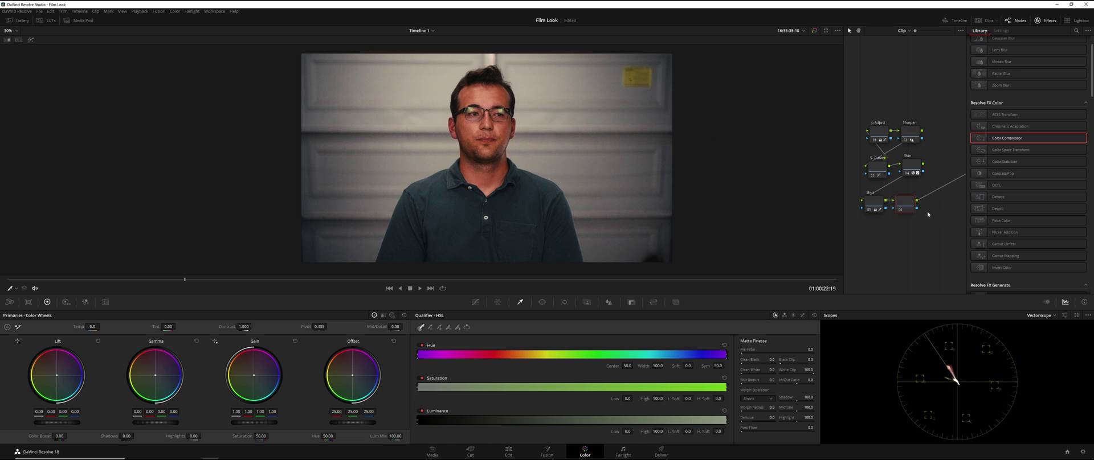
left_click_drag(907, 201, 909, 200)
left_click(542, 303)
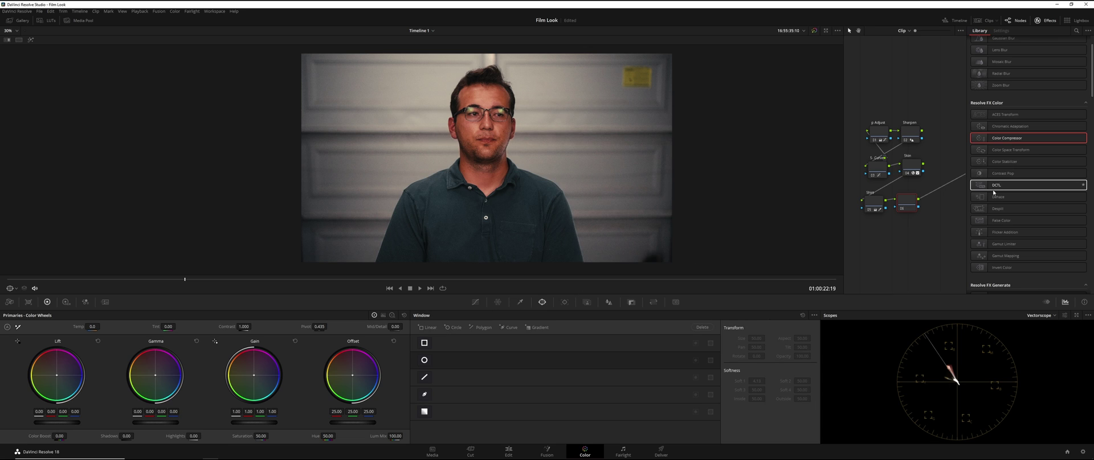
right_click(911, 205)
left_click(941, 217)
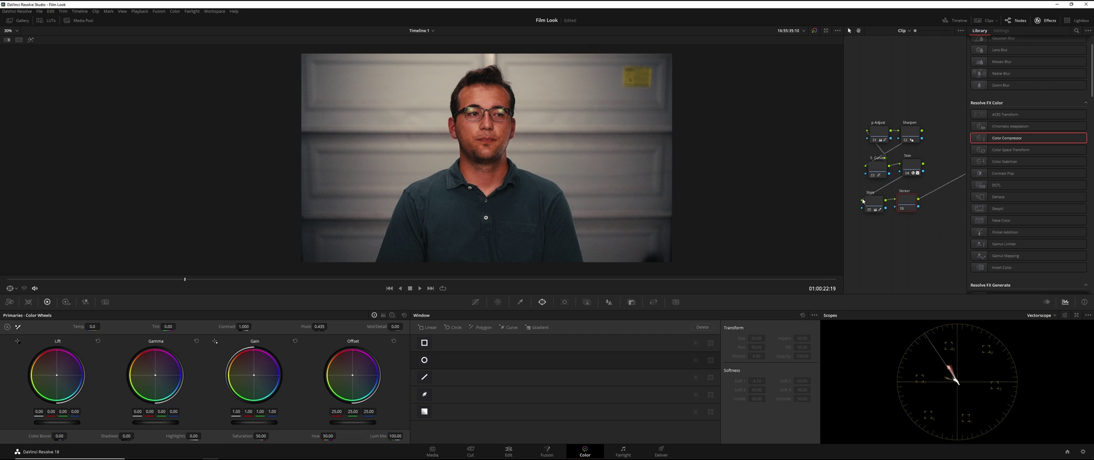
- Fit a rectangular window around the yellow sticker on the back wall
left_click(424, 343)
left_click_drag(486, 173, 626, 107)
left_click_drag(552, 134, 594, 112)
left_click_drag(552, 50, 600, 57)
left_click_drag(704, 136, 658, 112)
left_click_drag(702, 55, 665, 52)
scroll(680, 204, "up", 3)
scroll(679, 204, "up", 5)
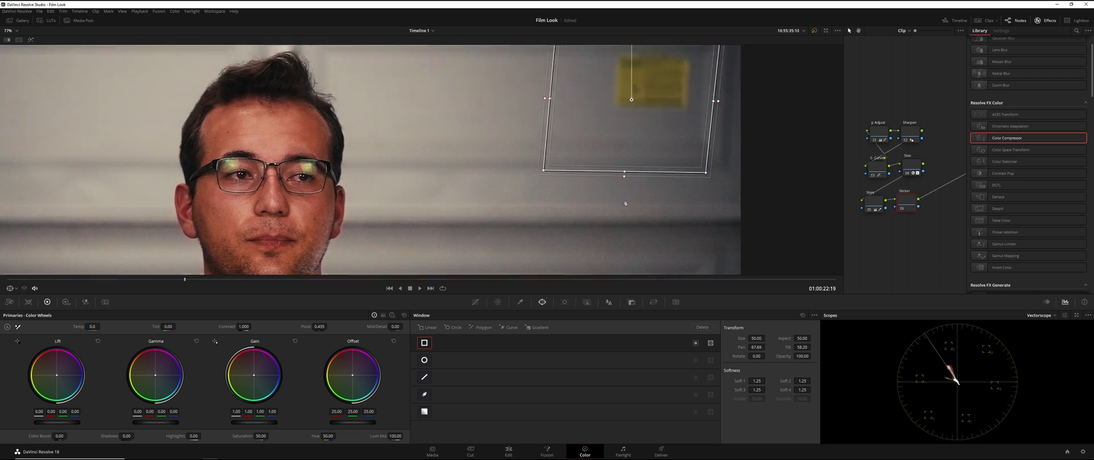
scroll(571, 149, "down", 2)
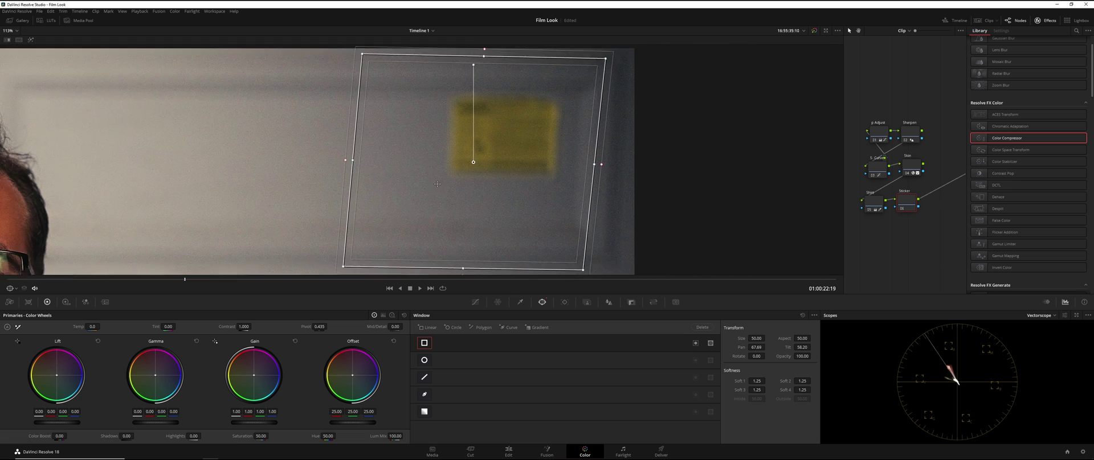
- Nudge the mask onto the sticker and drop the yellow hue to zero saturation with a Hue vs Sat curve
left_click_drag(385, 239, 400, 231)
left_click(475, 302)
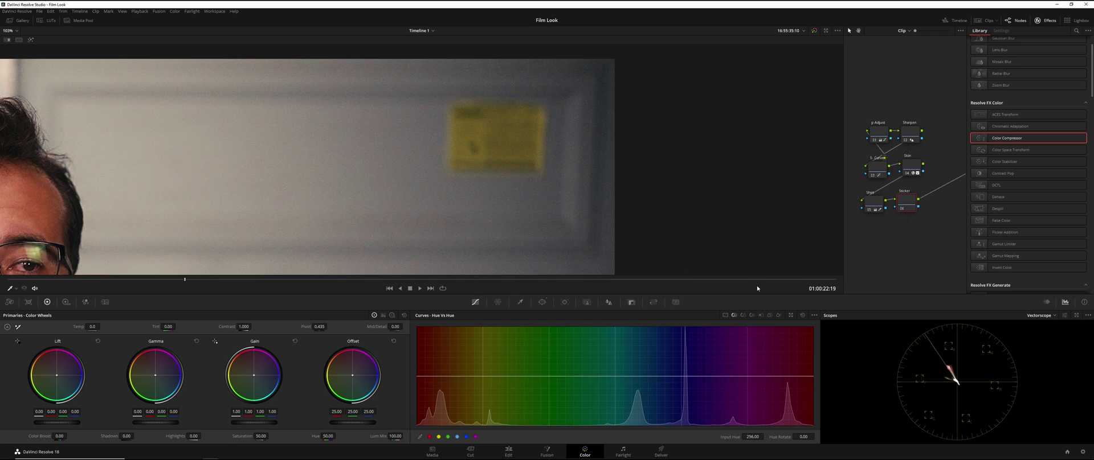
left_click(752, 316)
left_click_drag(479, 378, 478, 418)
scroll(450, 182, "down", 4)
scroll(450, 183, "down", 3)
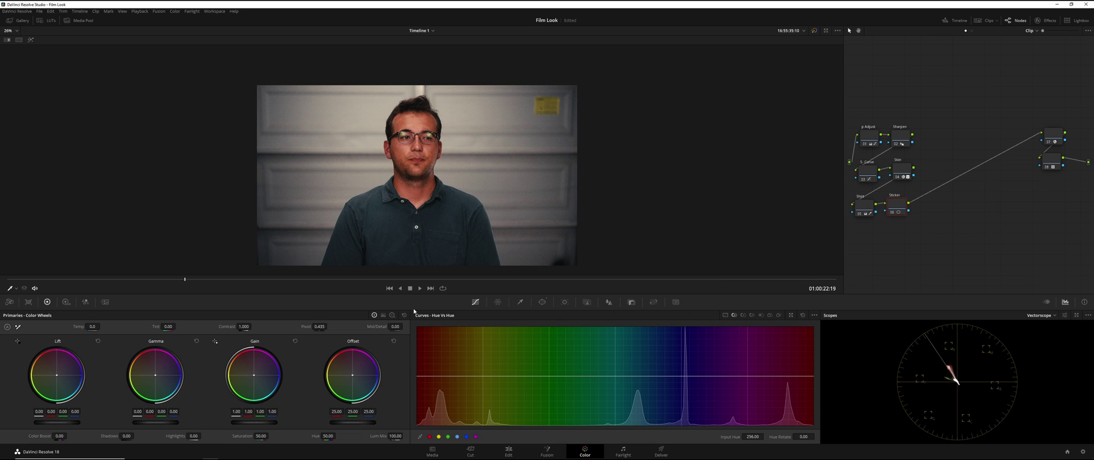
- Save the project, then move to the Edit page showing Timeline 1 and scrub to the field clip
key("ctrl+s")
left_click(957, 20)
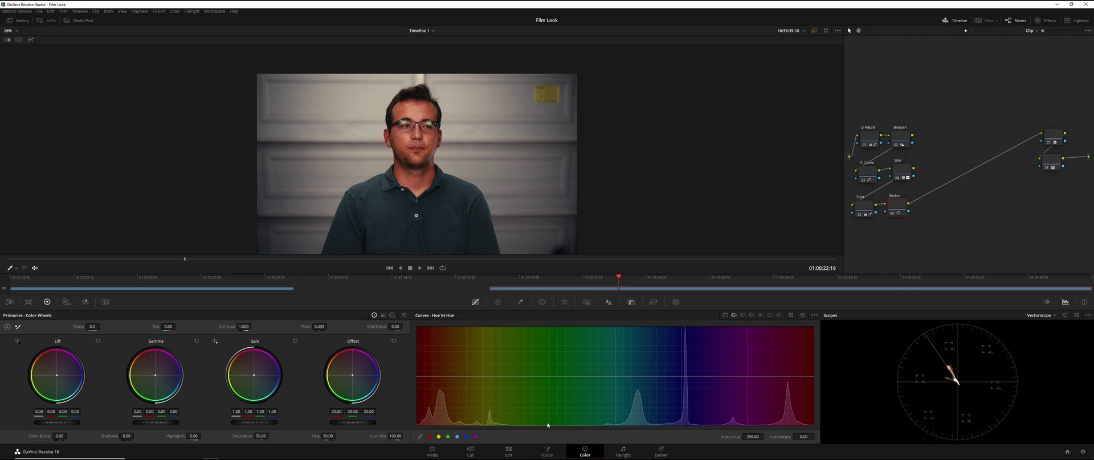
left_click(509, 451)
left_click_drag(380, 323, 382, 325)
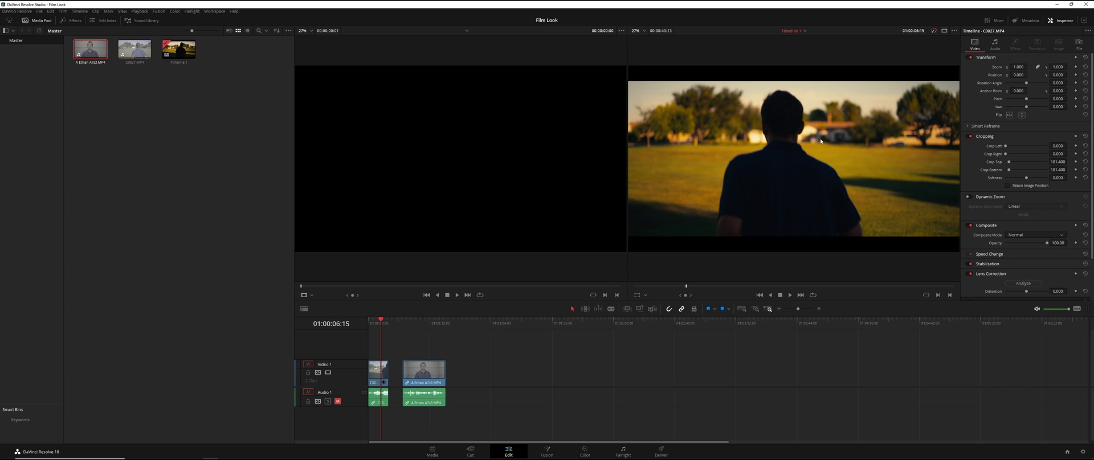
left_click(425, 324)
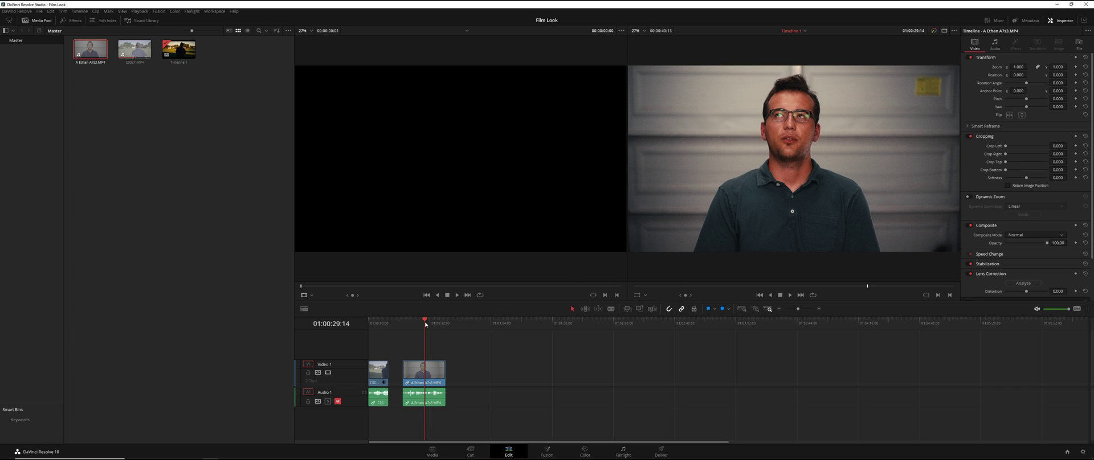
left_click(376, 321)
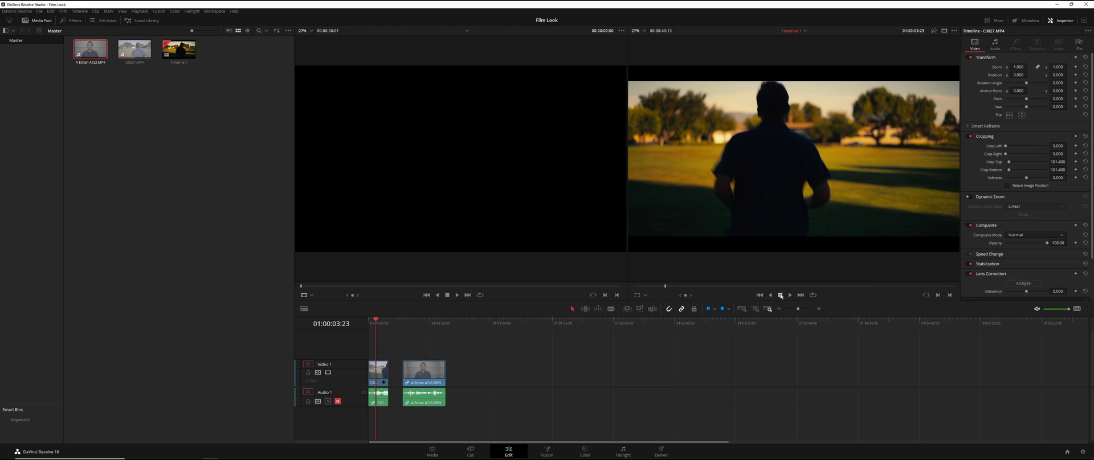
key("j")
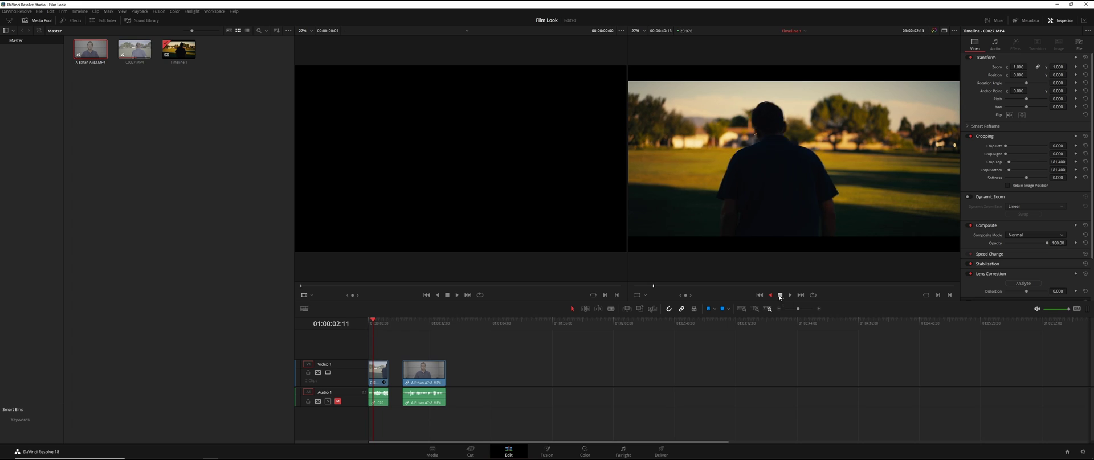
left_click(366, 323)
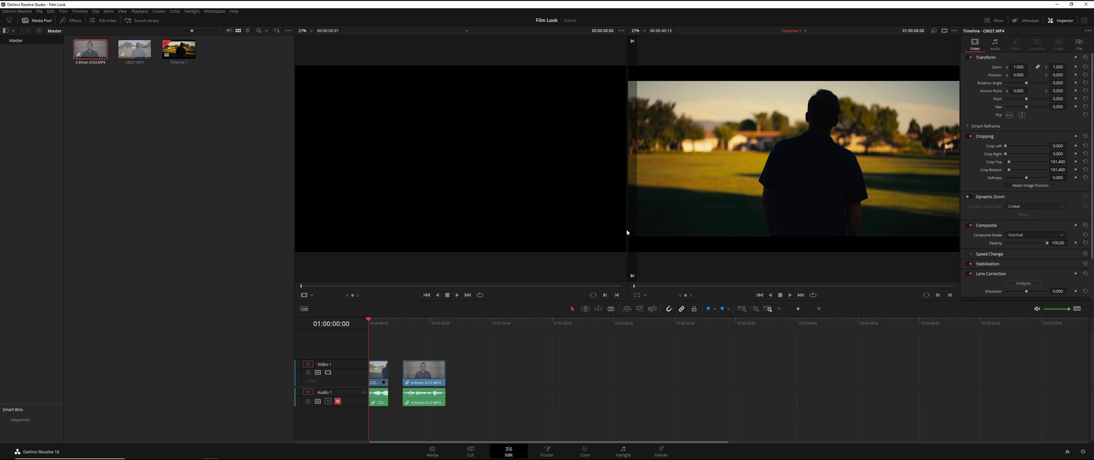
left_click(409, 323)
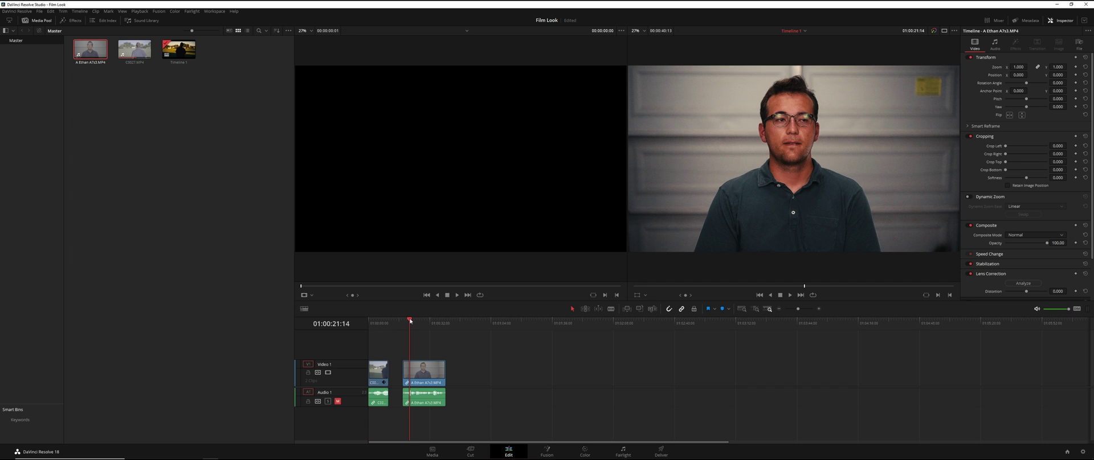
left_click(370, 323)
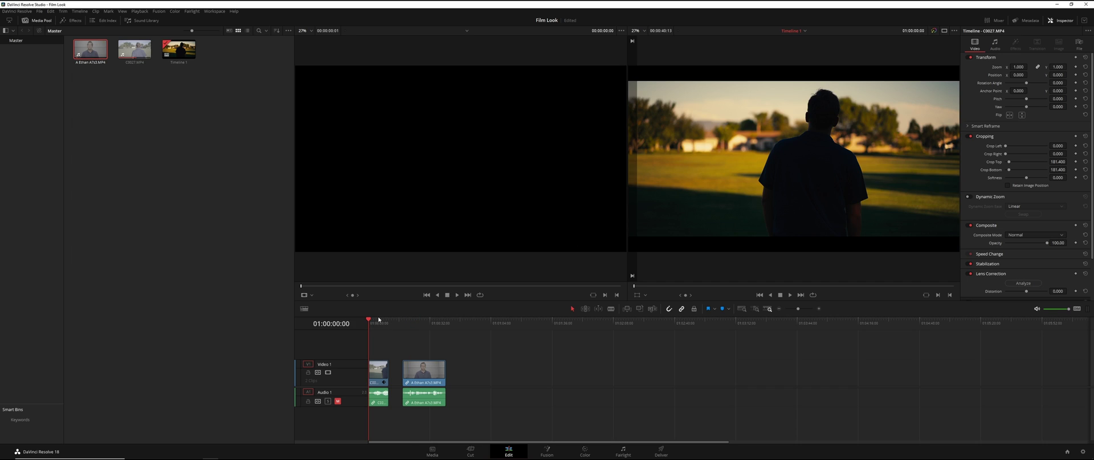